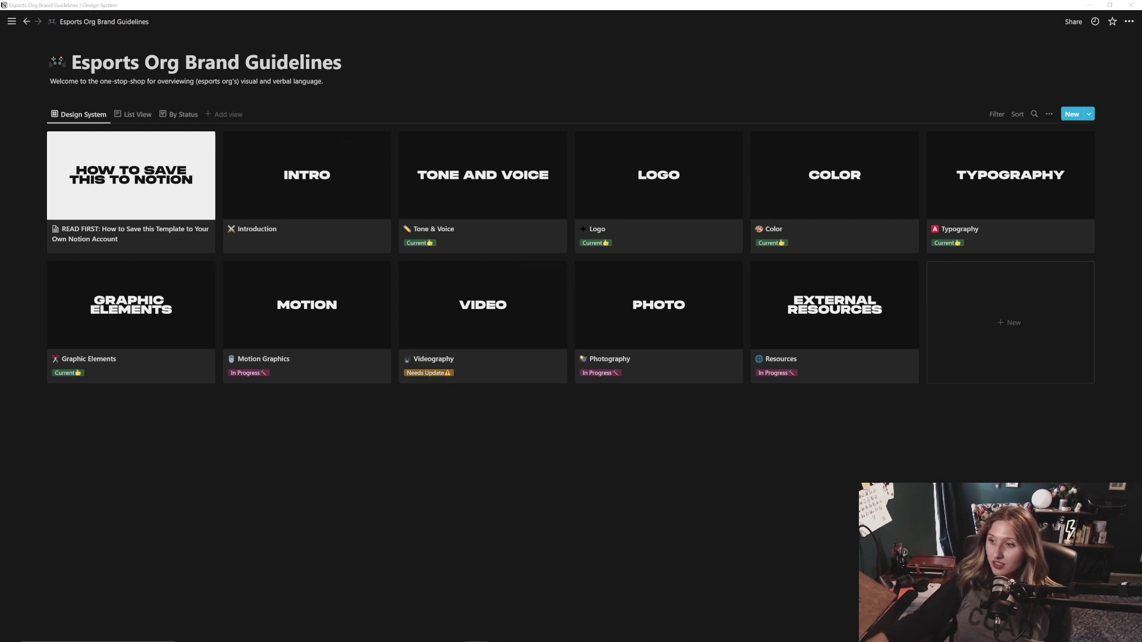
# - Preview the Intro card's Introduction page over the brand-guidelines gallery
pyautogui.click(307, 179)
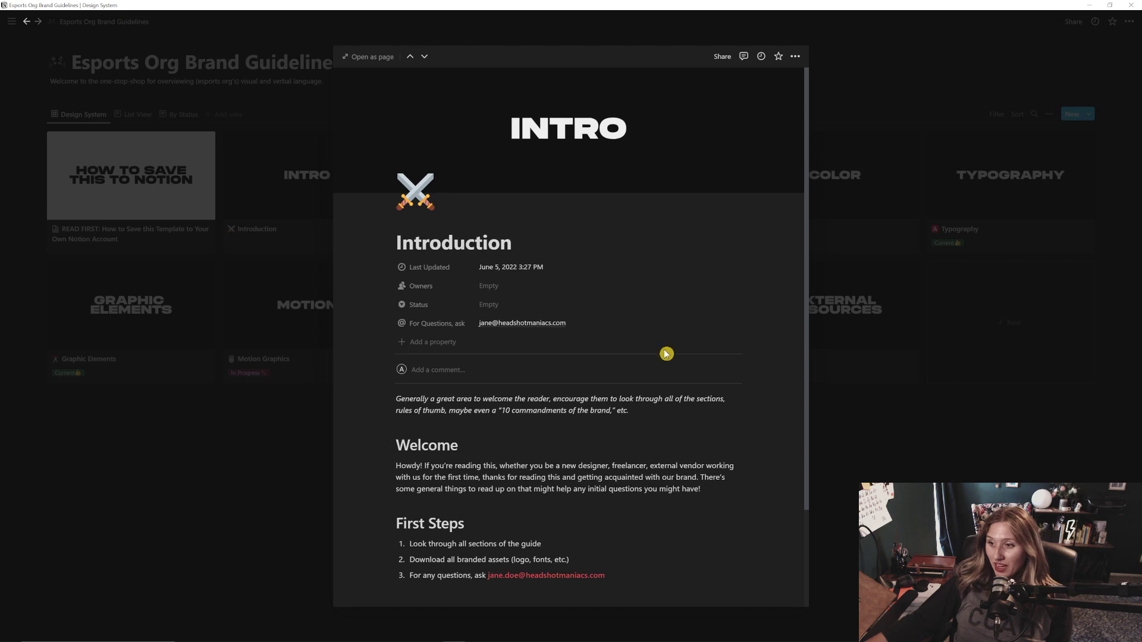
pyautogui.scroll(-3, 663, 348)
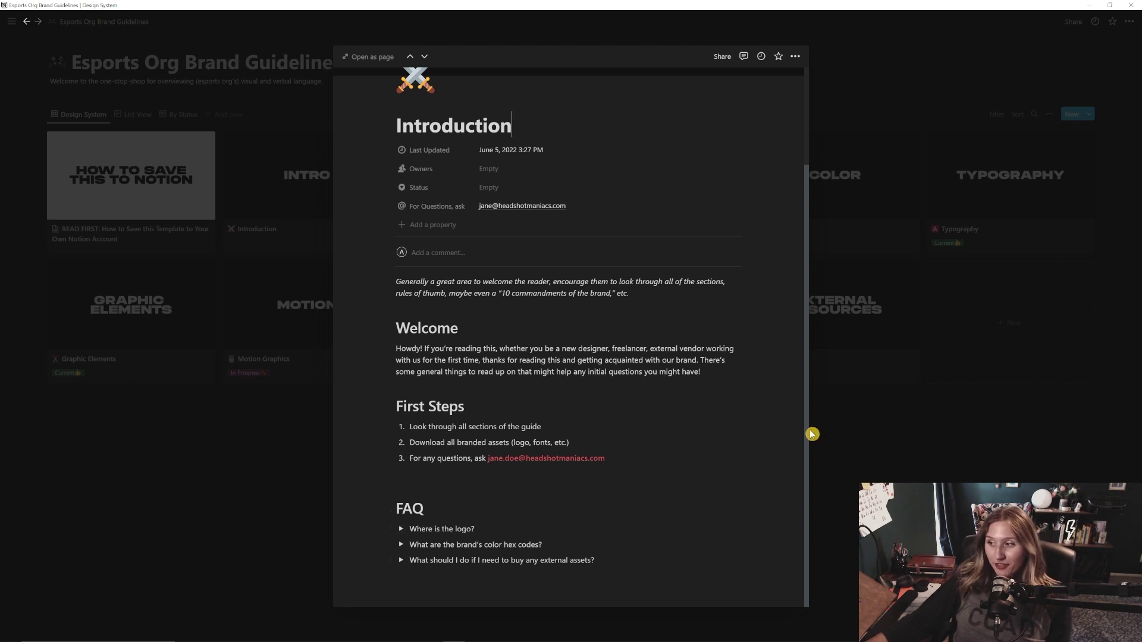
pyautogui.scroll(4, 808, 435)
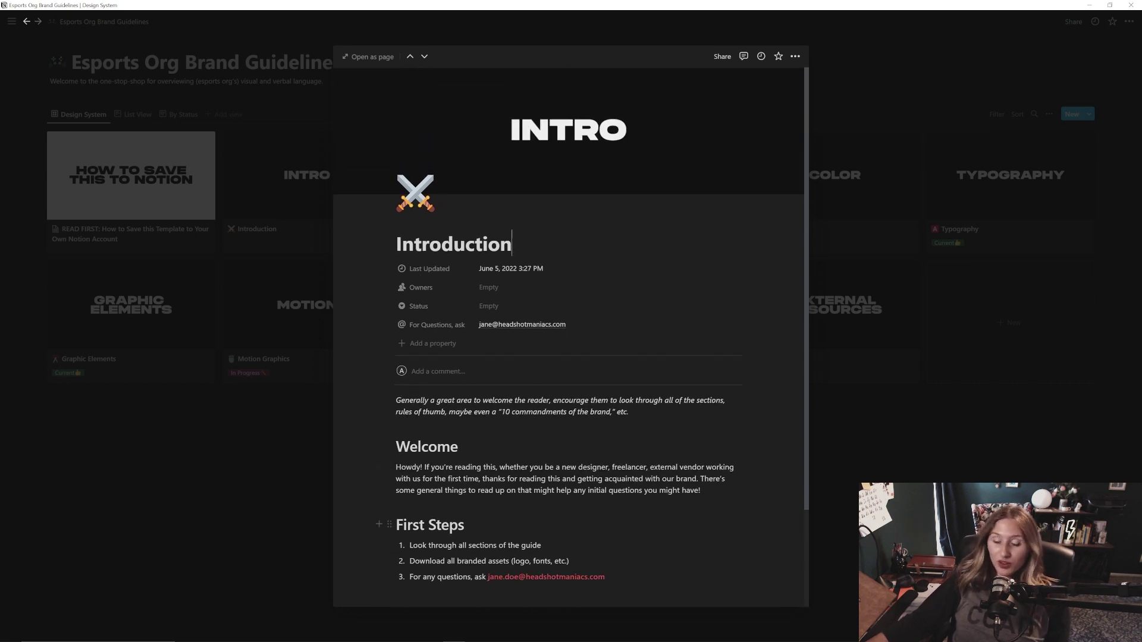
# - Close and reopen the Introduction preview, then advance to the Tone & Voice page
pyautogui.click(844, 454)
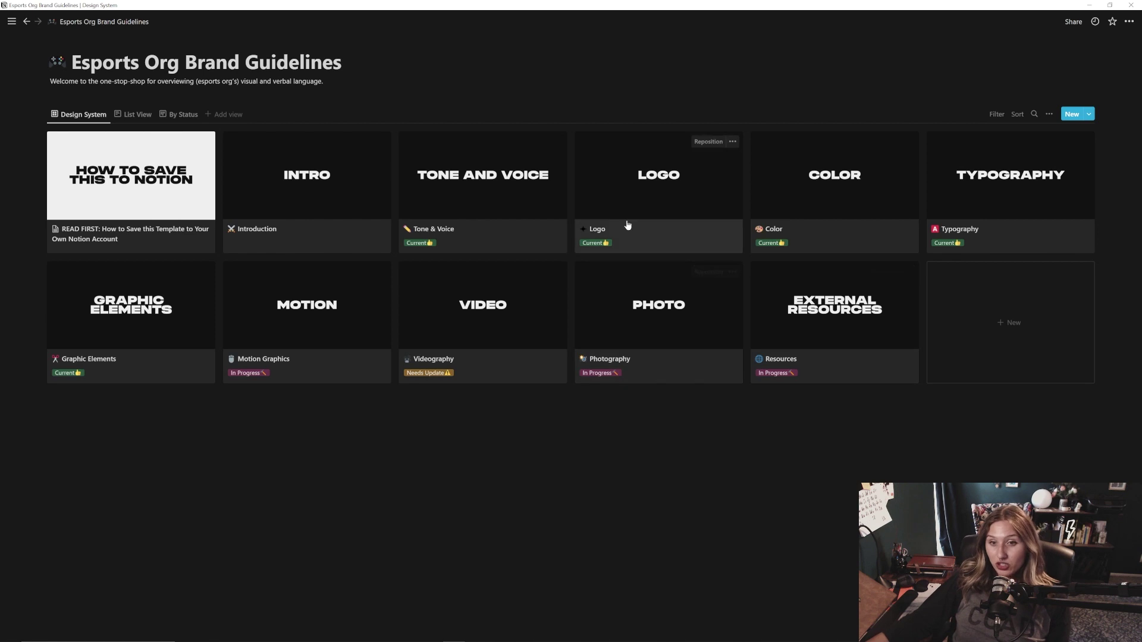
pyautogui.click(322, 196)
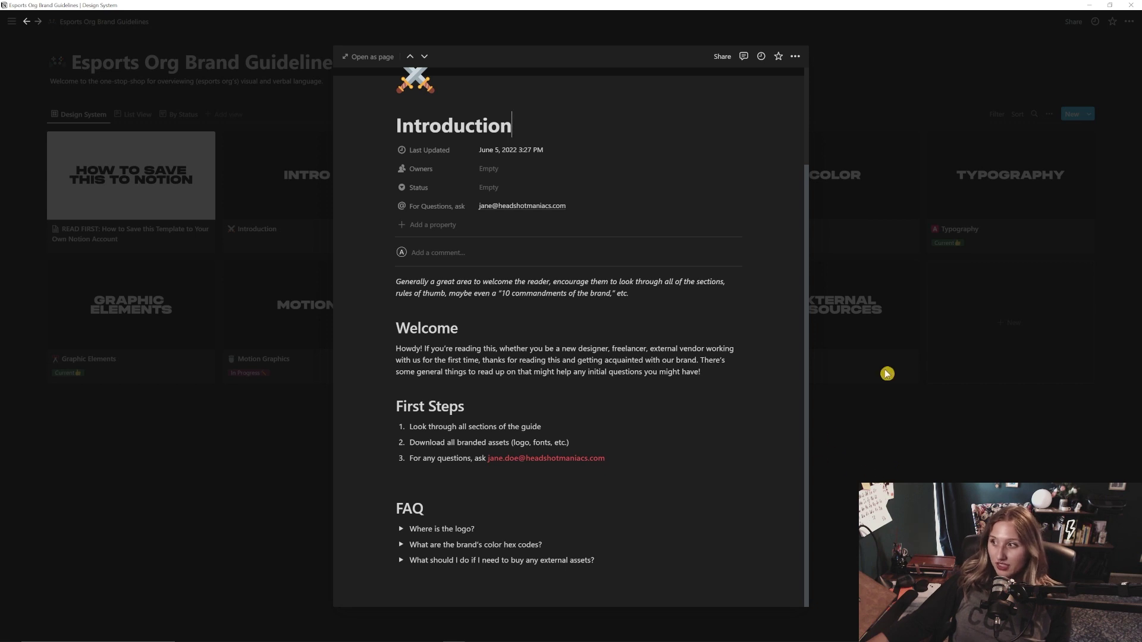
pyautogui.hotkey('ctrl', 'shift', 'j')
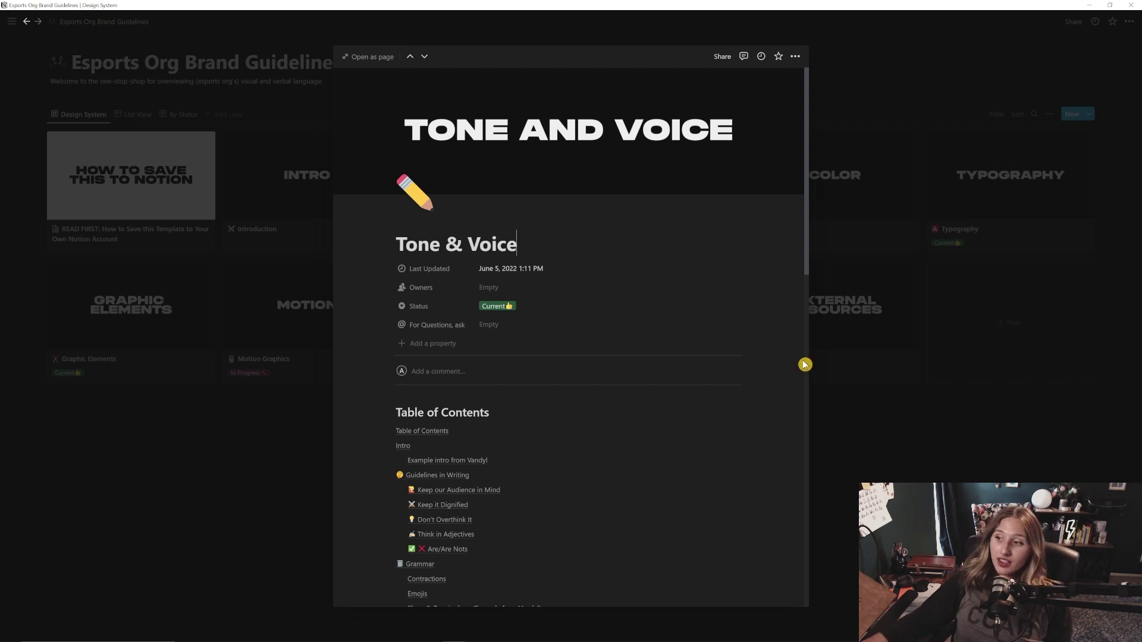
pyautogui.scroll(-3, 754, 363)
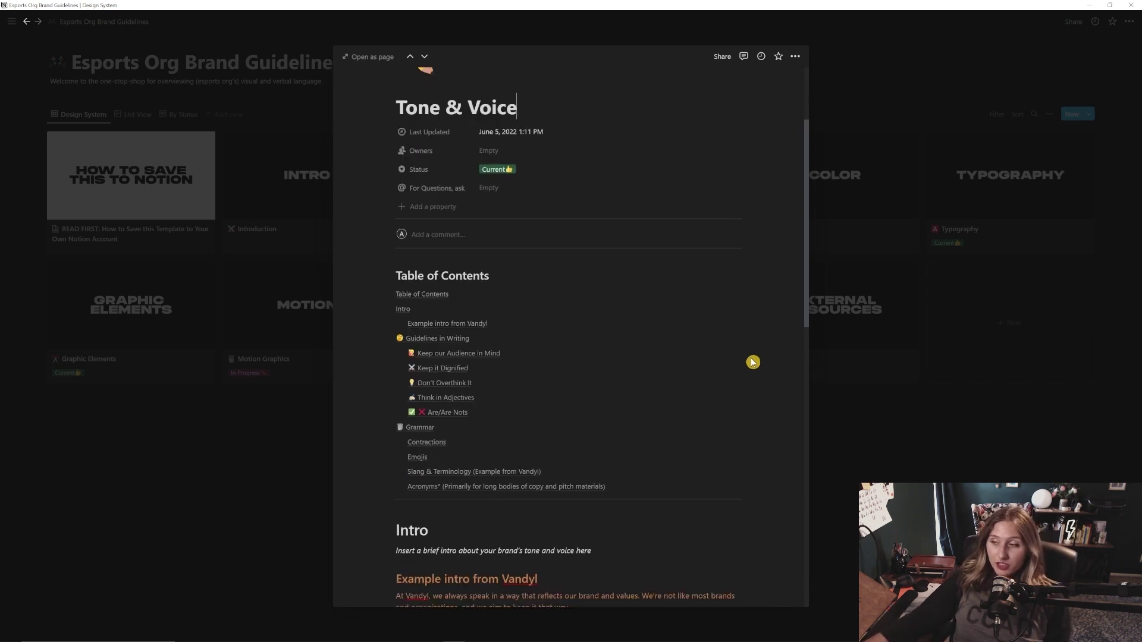
pyautogui.scroll(-2, 754, 363)
pyautogui.scroll(2, 753, 363)
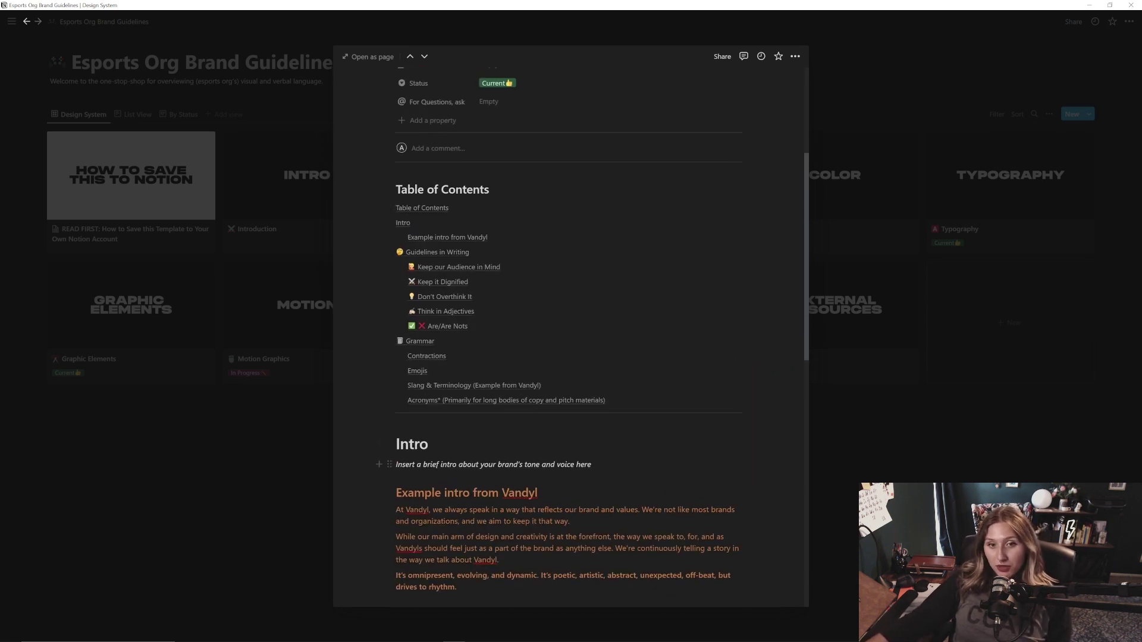
pyautogui.scroll(-3, 571, 358)
pyautogui.scroll(-2, 571, 356)
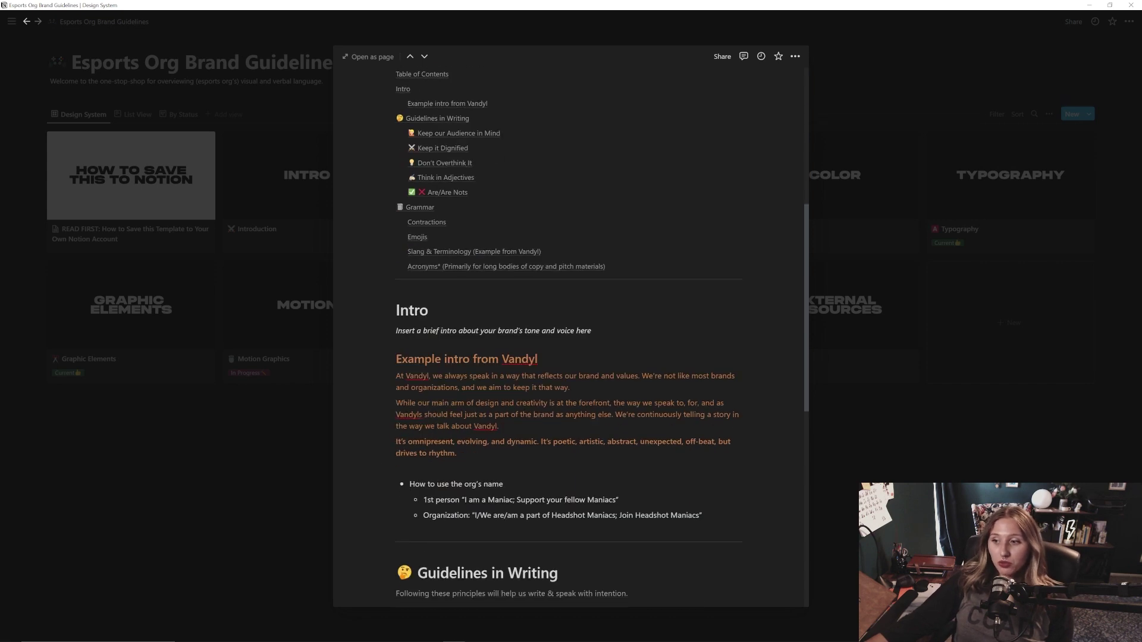
pyautogui.scroll(-3, 571, 357)
pyautogui.scroll(-3, 572, 357)
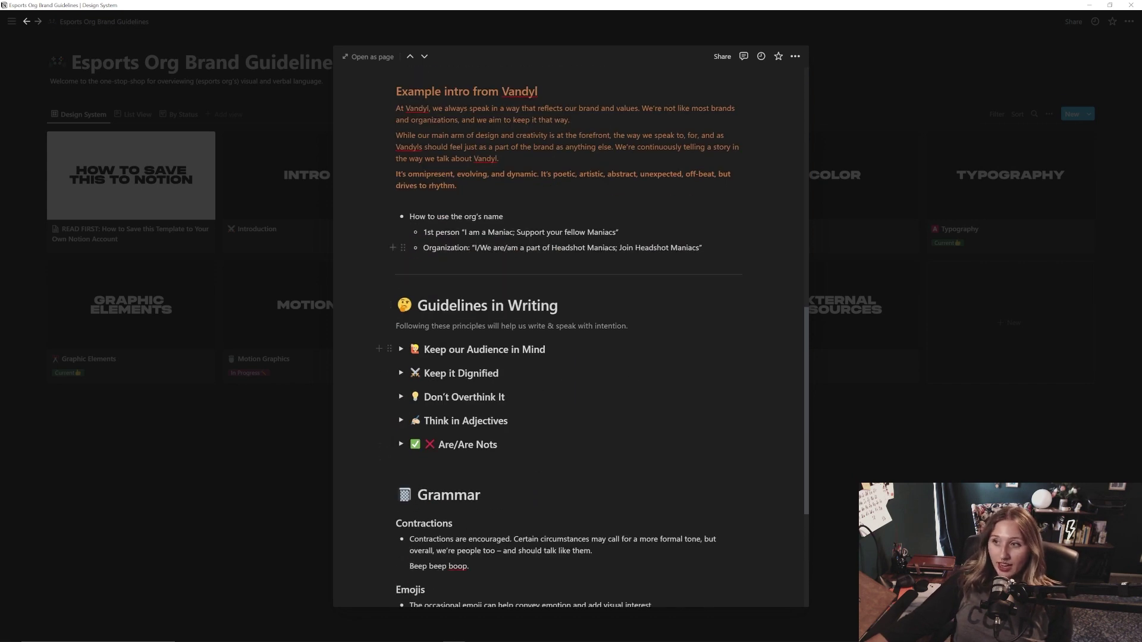
pyautogui.scroll(3, 571, 357)
pyautogui.scroll(-3, 571, 357)
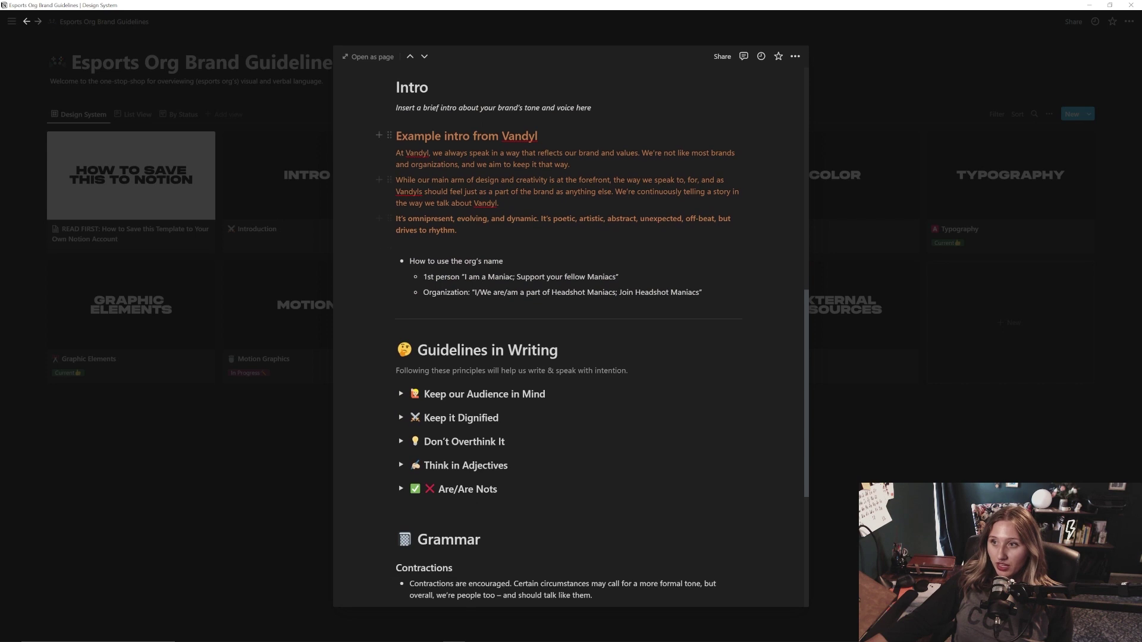
pyautogui.scroll(-4, 572, 357)
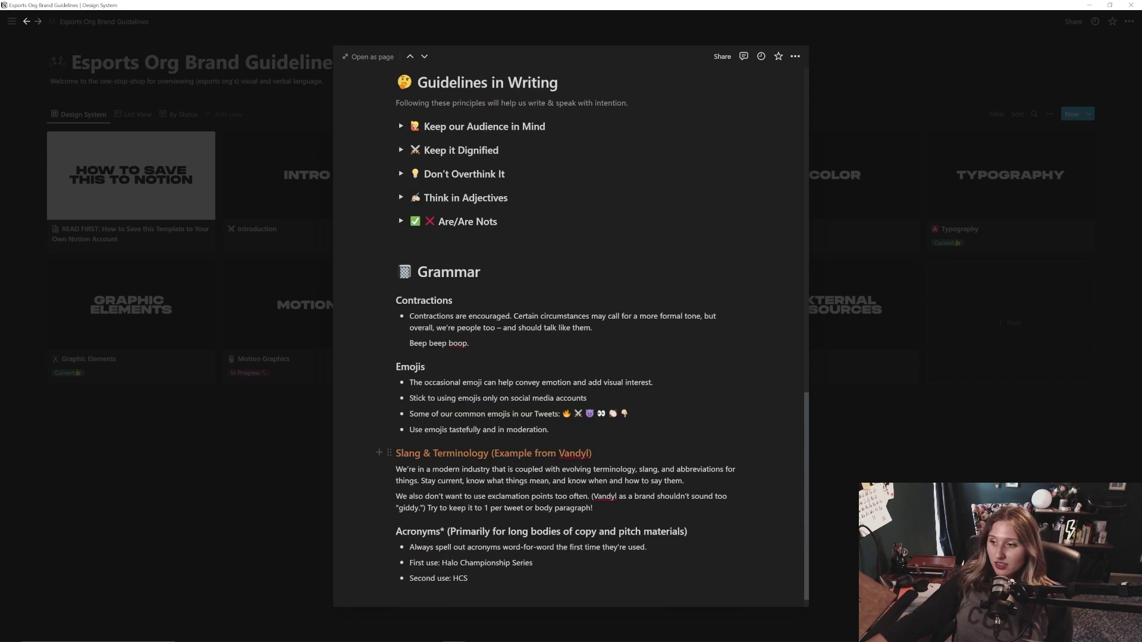
pyautogui.scroll(4, 571, 358)
pyautogui.scroll(3, 571, 357)
pyautogui.scroll(3, 572, 357)
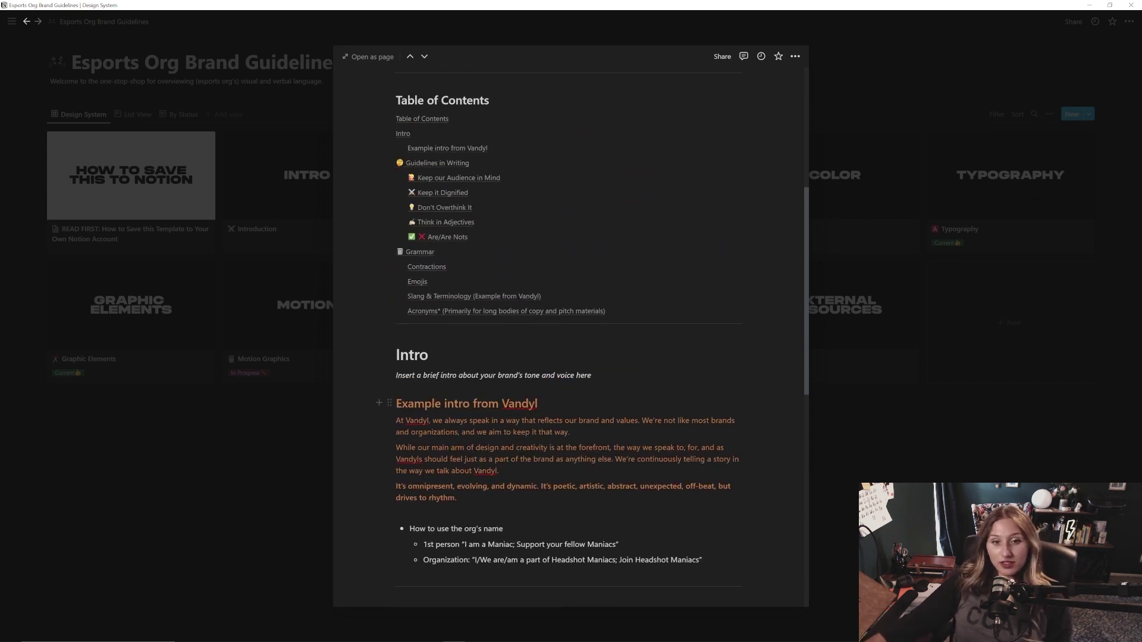
pyautogui.scroll(3, 664, 429)
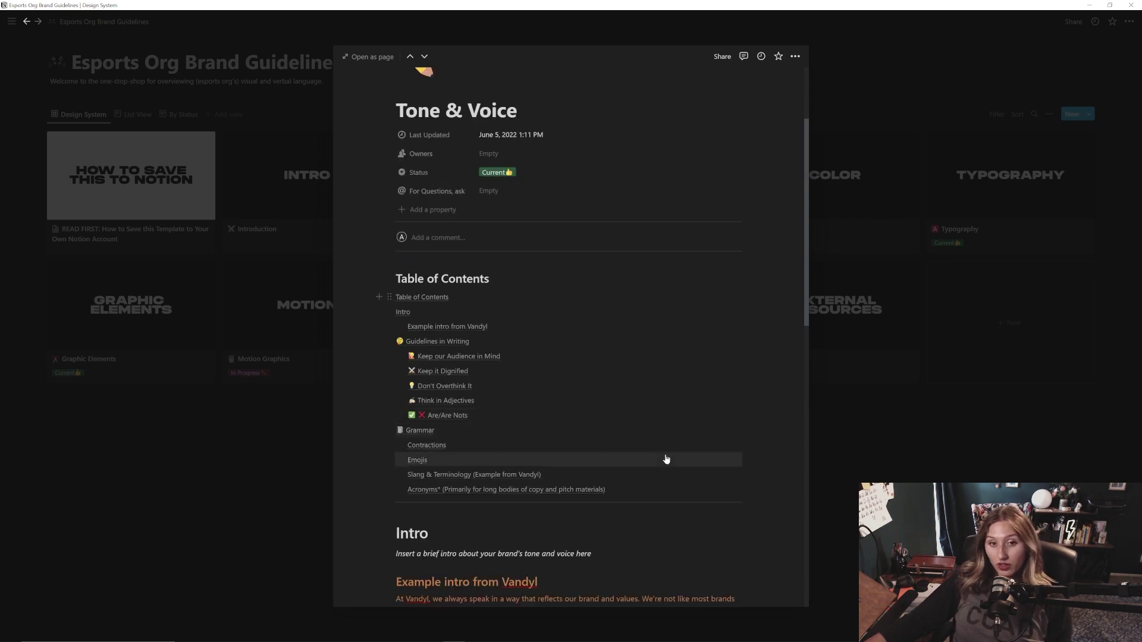
# - Advance the preview from Tone & Voice to the Logo section page
pyautogui.click(410, 57)
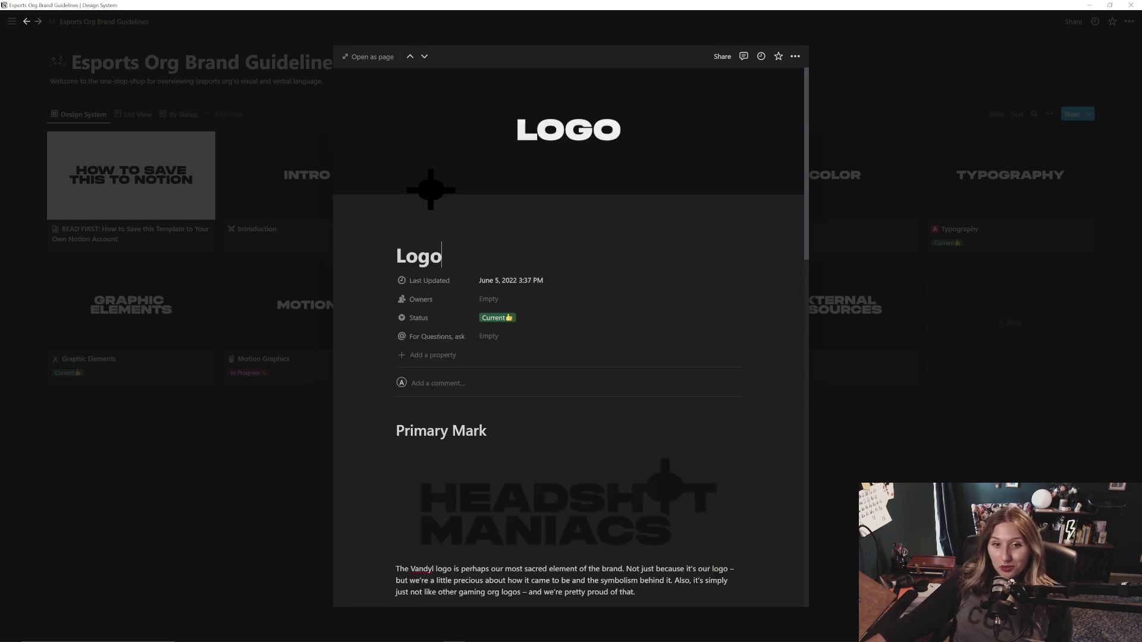
pyautogui.scroll(-1, 571, 357)
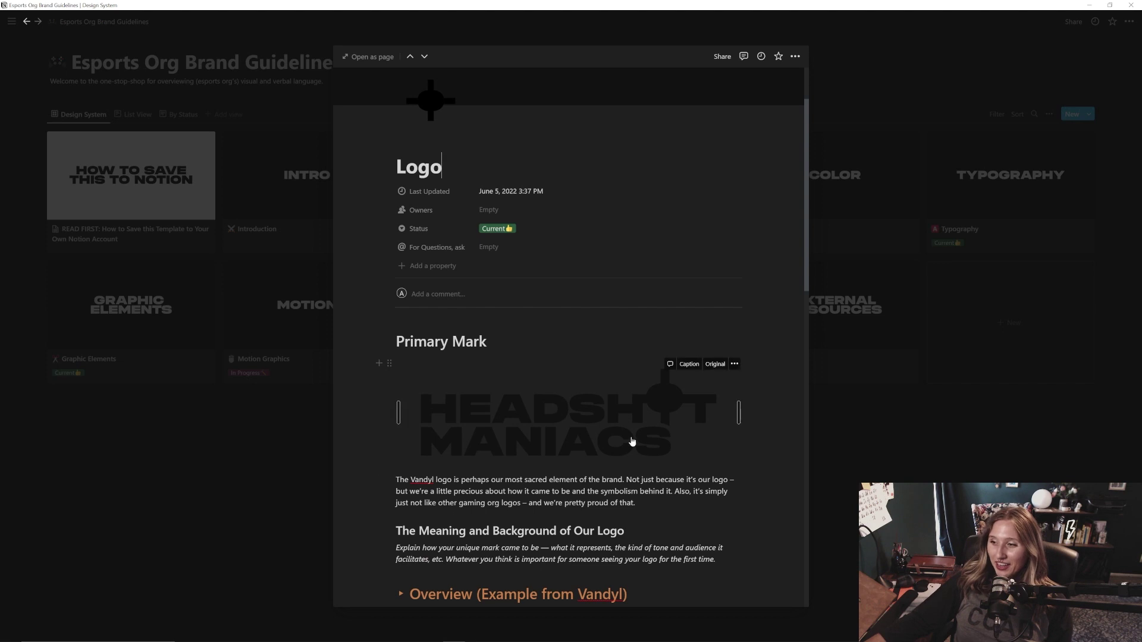
pyautogui.scroll(-1, 571, 357)
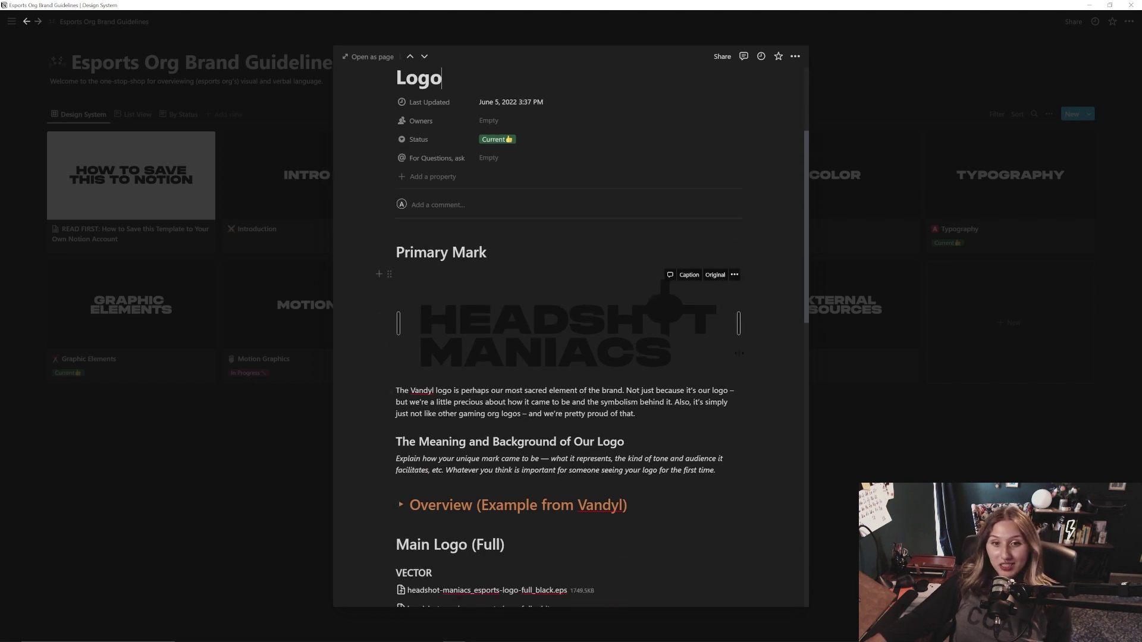
pyautogui.scroll(-1, 571, 357)
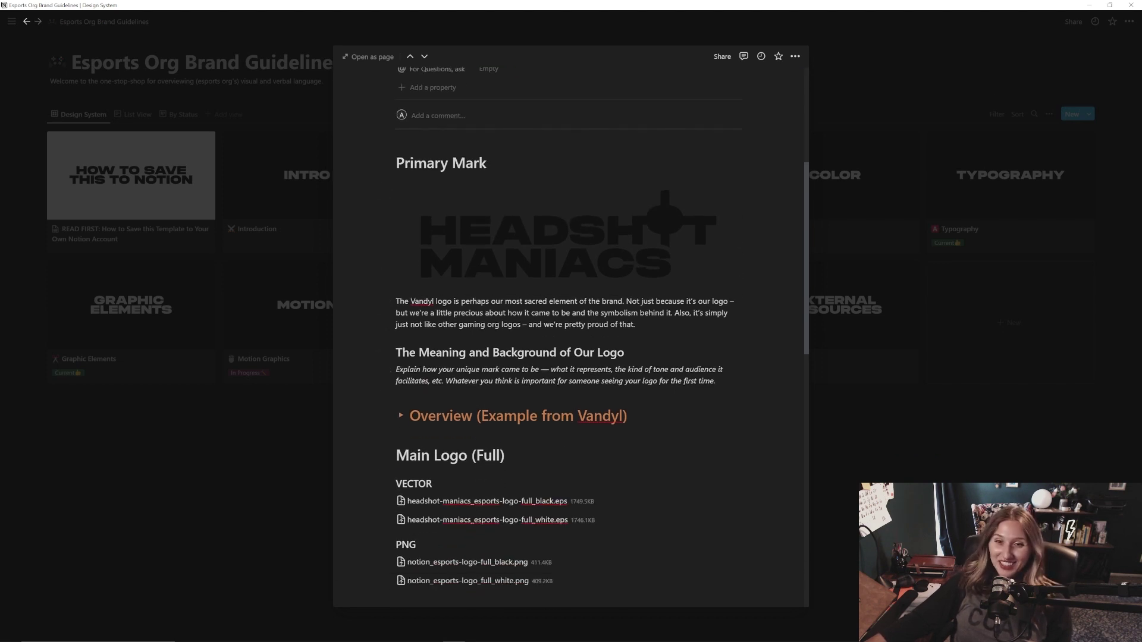
pyautogui.scroll(-5, 617, 372)
pyautogui.scroll(3, 617, 372)
pyautogui.scroll(3, 617, 373)
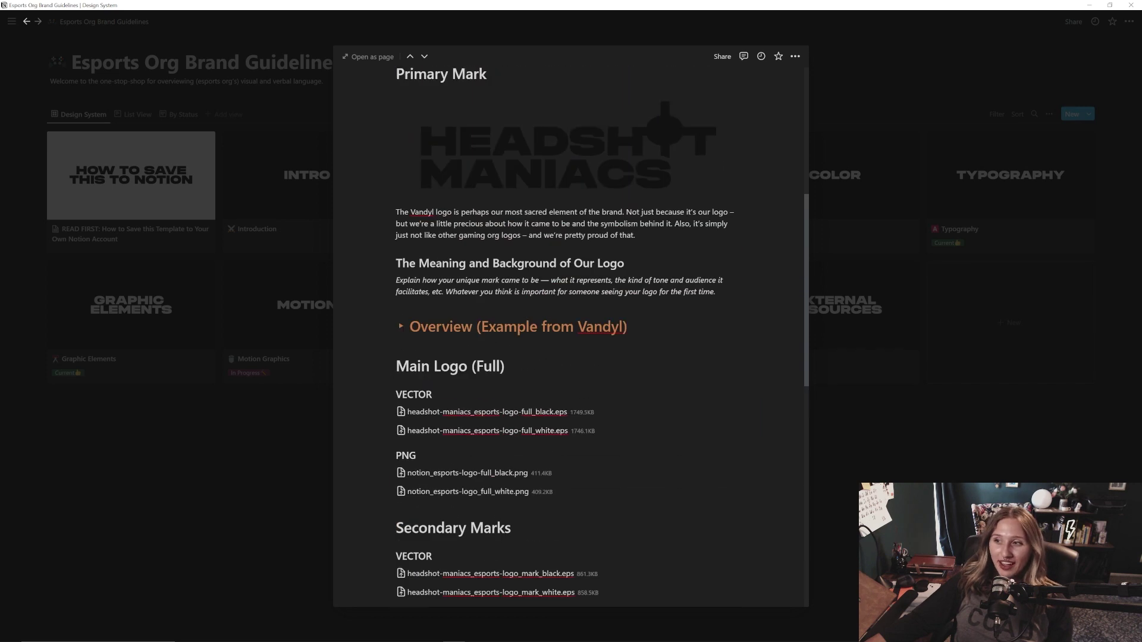
pyautogui.scroll(3, 616, 373)
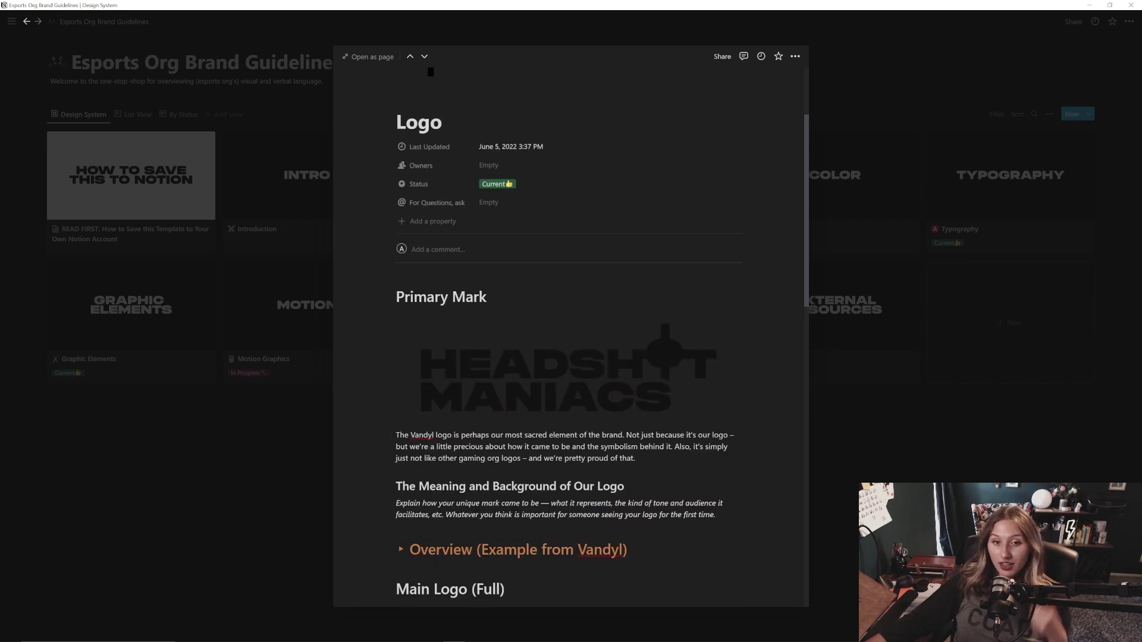
pyautogui.moveTo(569, 145)
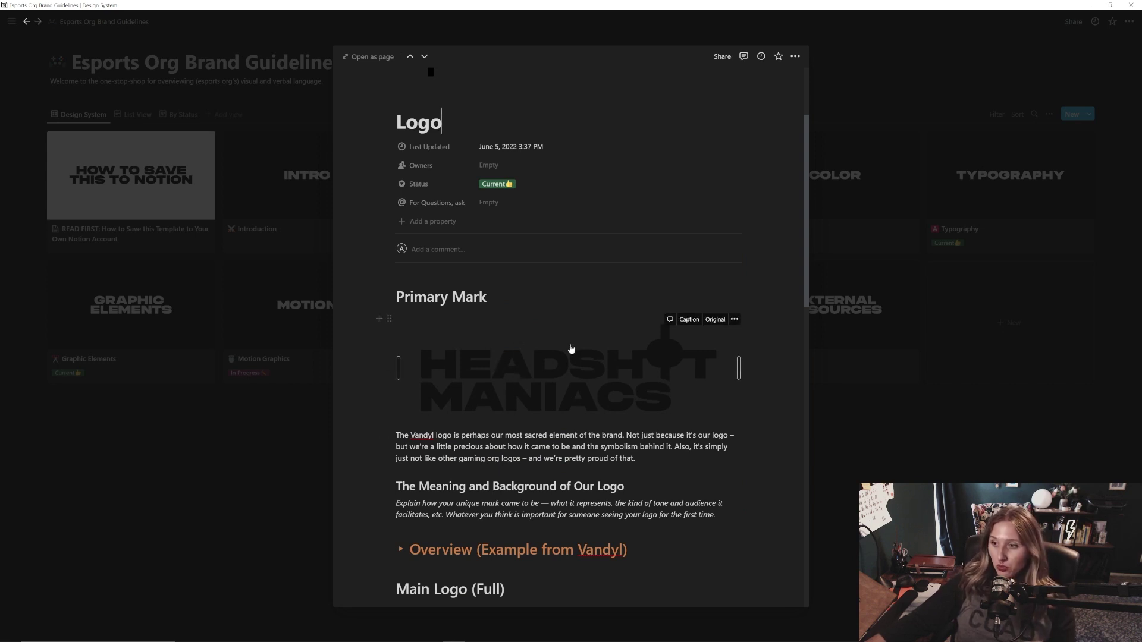
pyautogui.scroll(3, 572, 351)
pyautogui.scroll(-3, 636, 392)
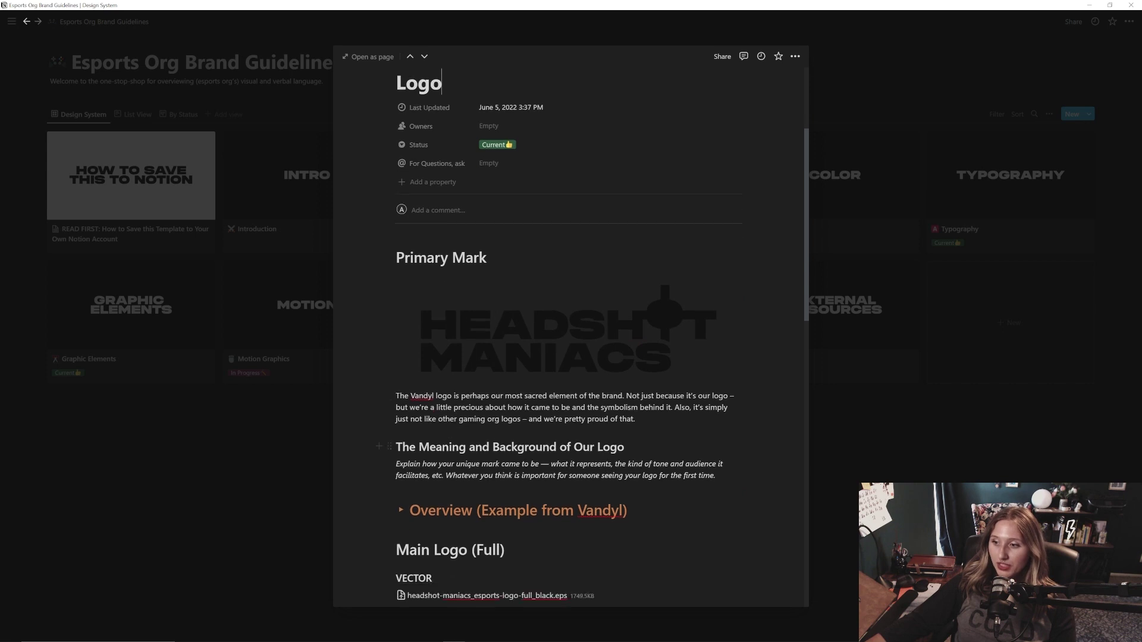
pyautogui.scroll(-2, 562, 371)
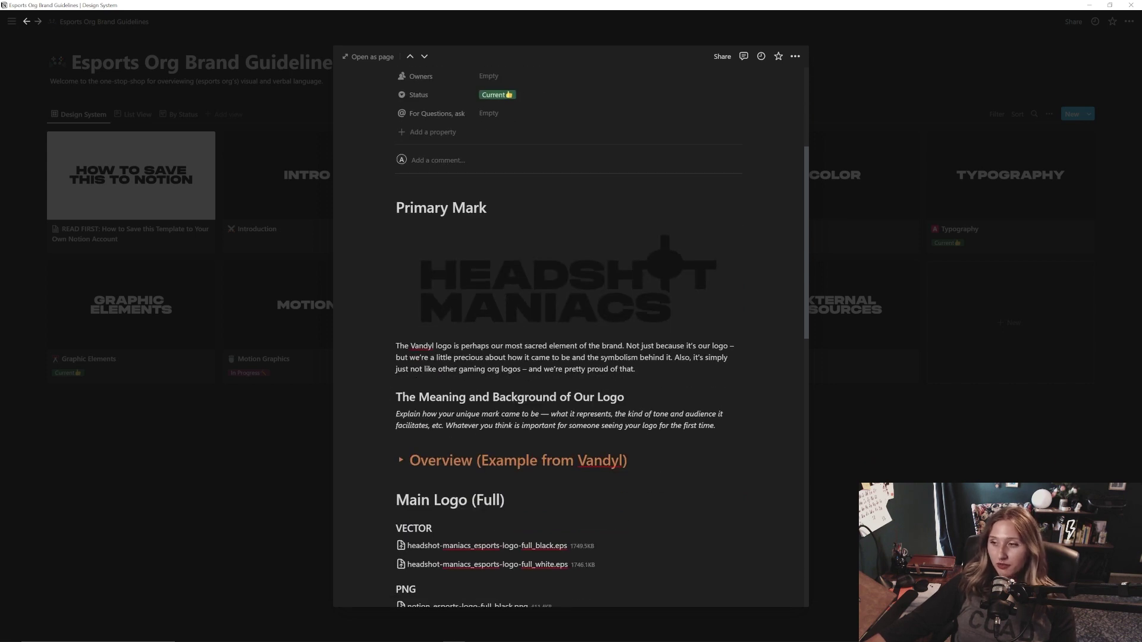
pyautogui.scroll(-3, 563, 371)
pyautogui.scroll(-2, 563, 371)
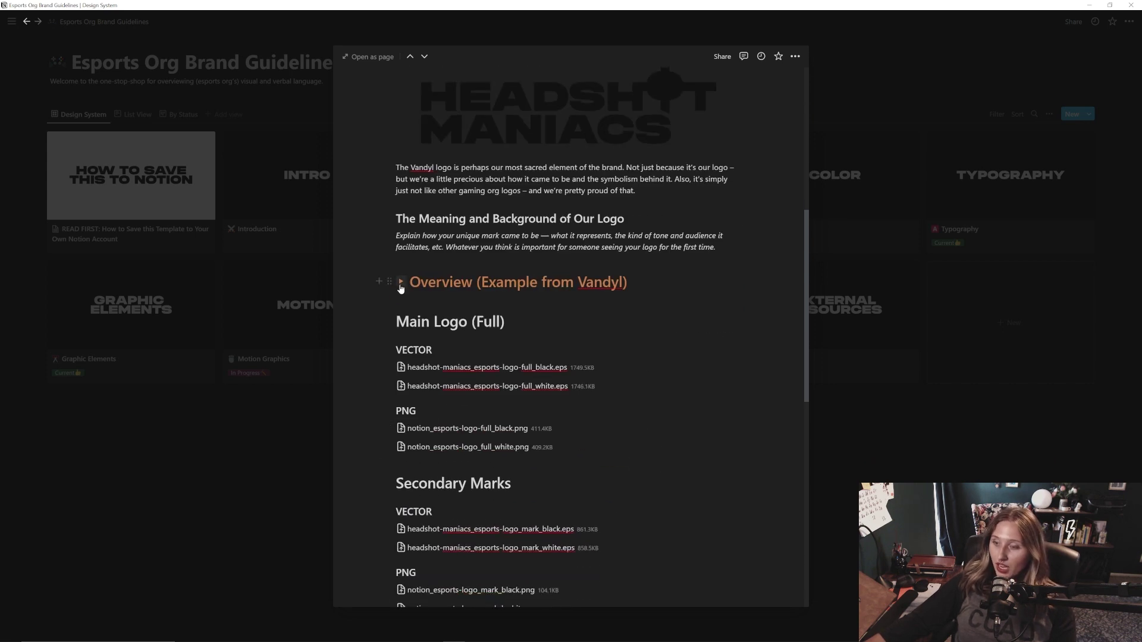
pyautogui.click(401, 285)
pyautogui.click(400, 282)
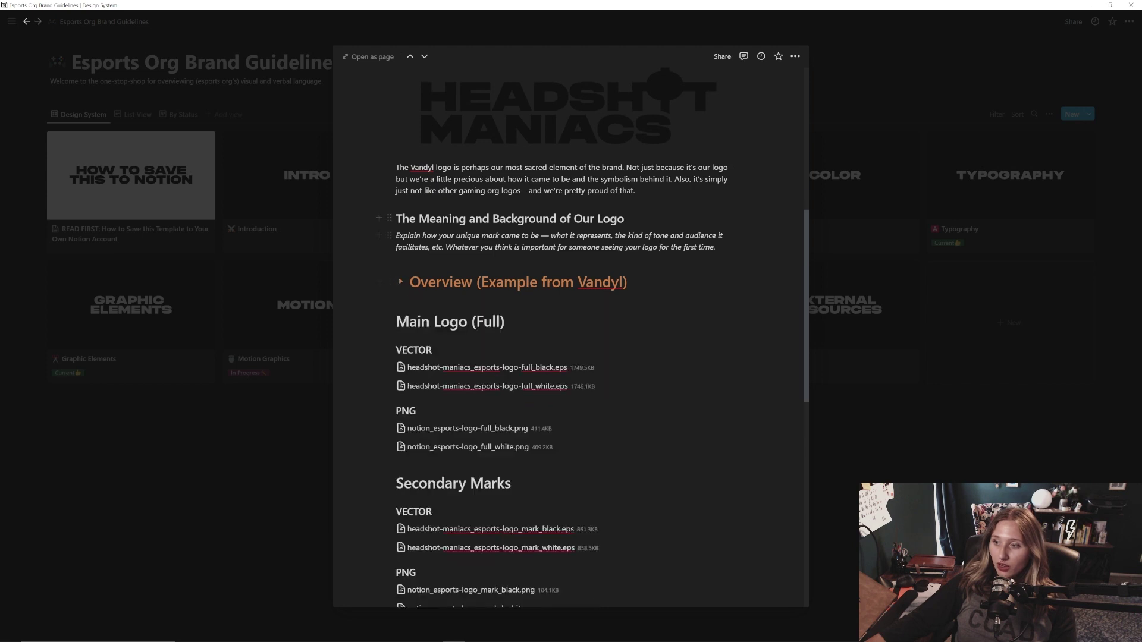
pyautogui.scroll(1, 563, 357)
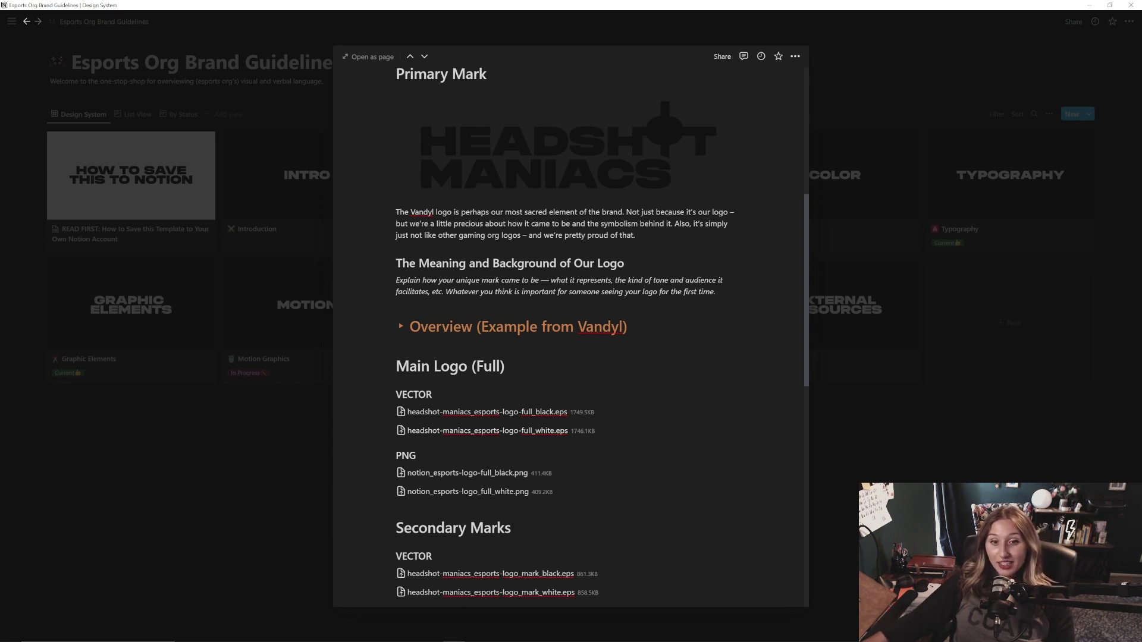
pyautogui.scroll(-2, 689, 345)
pyautogui.moveTo(571, 341)
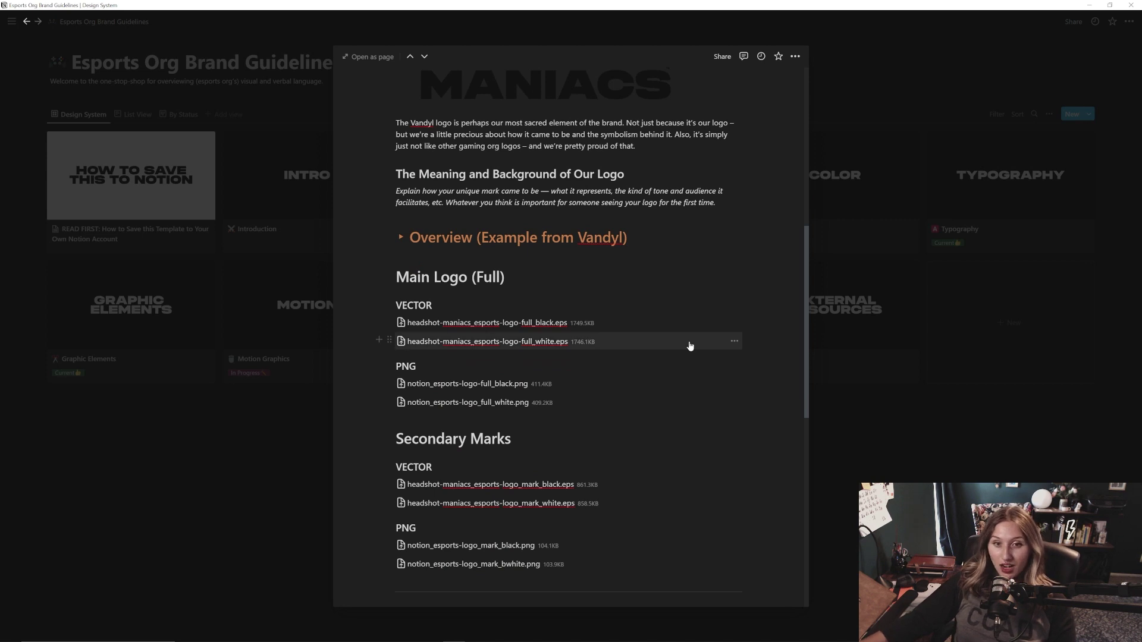
pyautogui.scroll(-2, 690, 346)
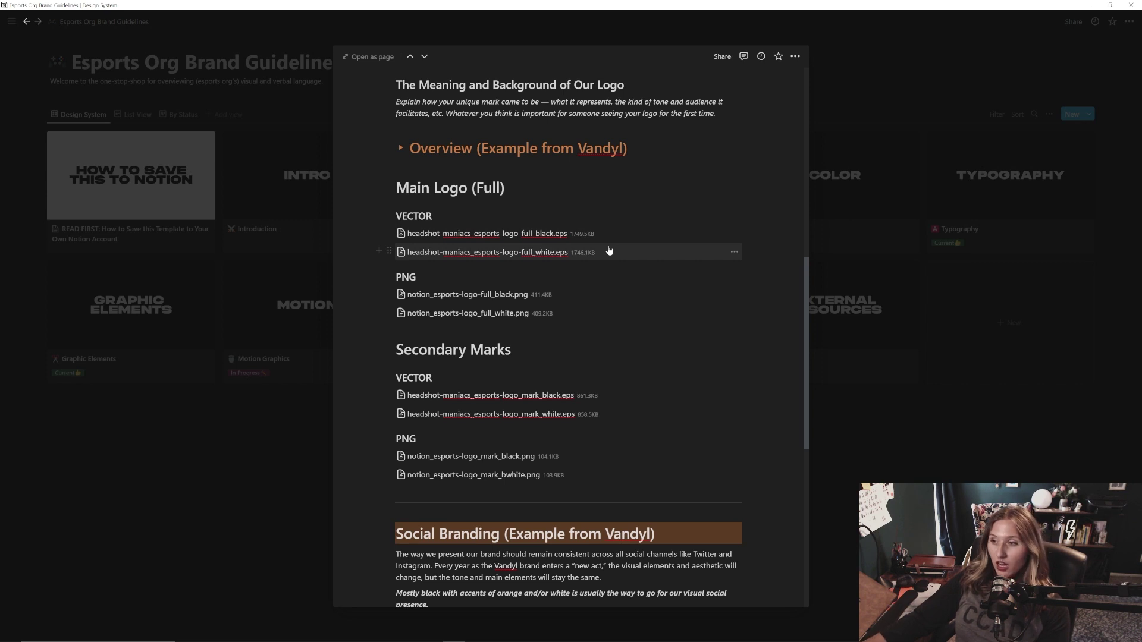
pyautogui.scroll(-1, 604, 238)
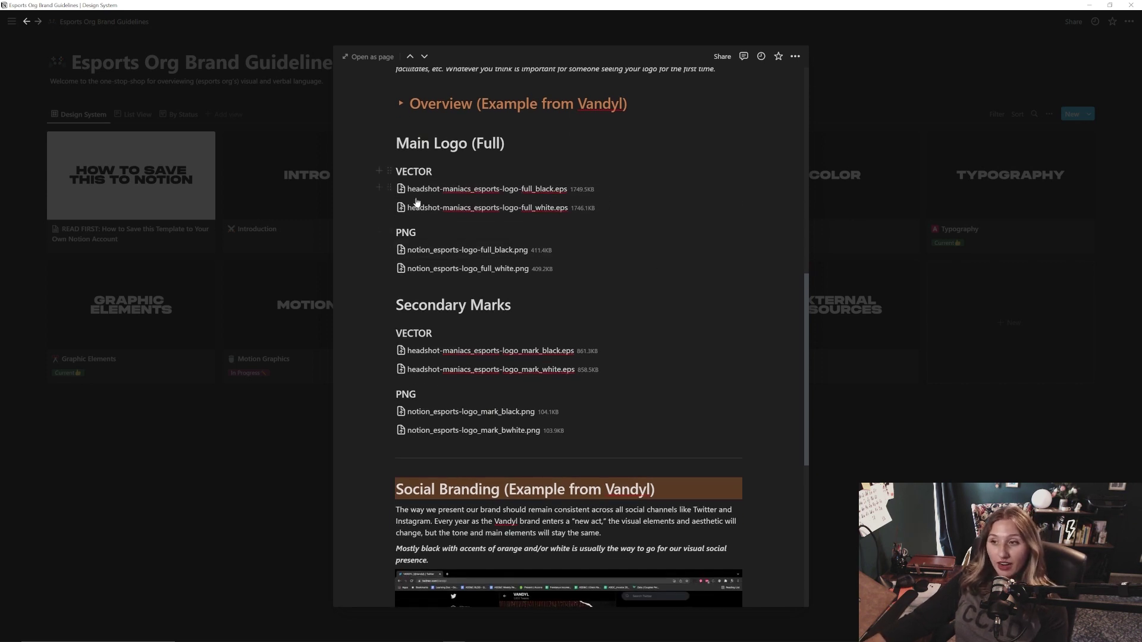
pyautogui.scroll(-3, 545, 267)
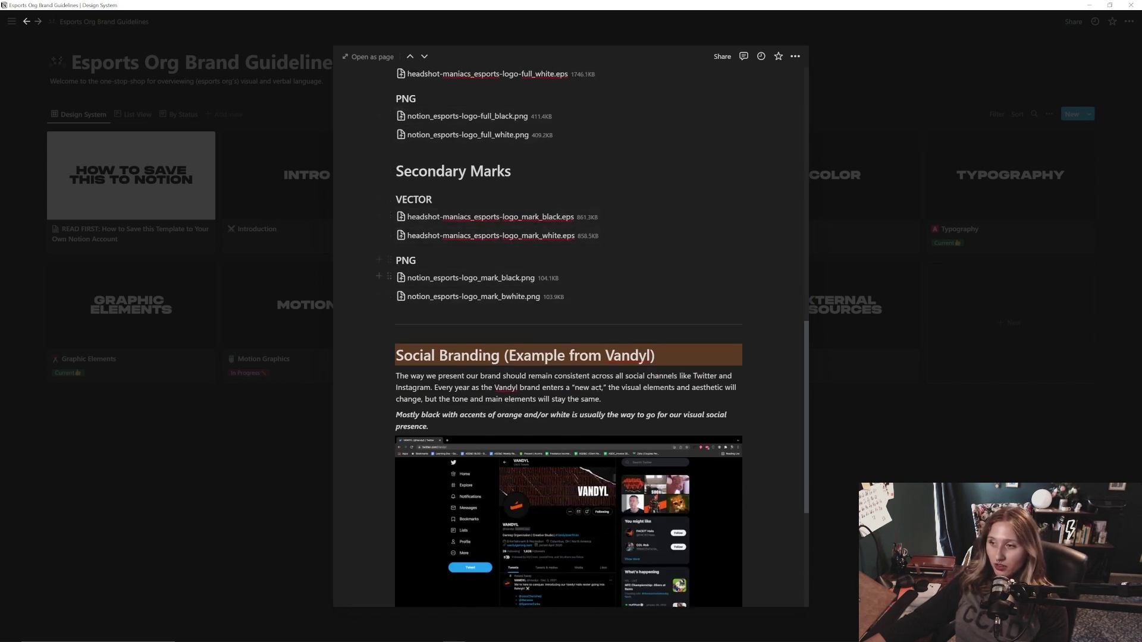
pyautogui.scroll(-5, 569, 313)
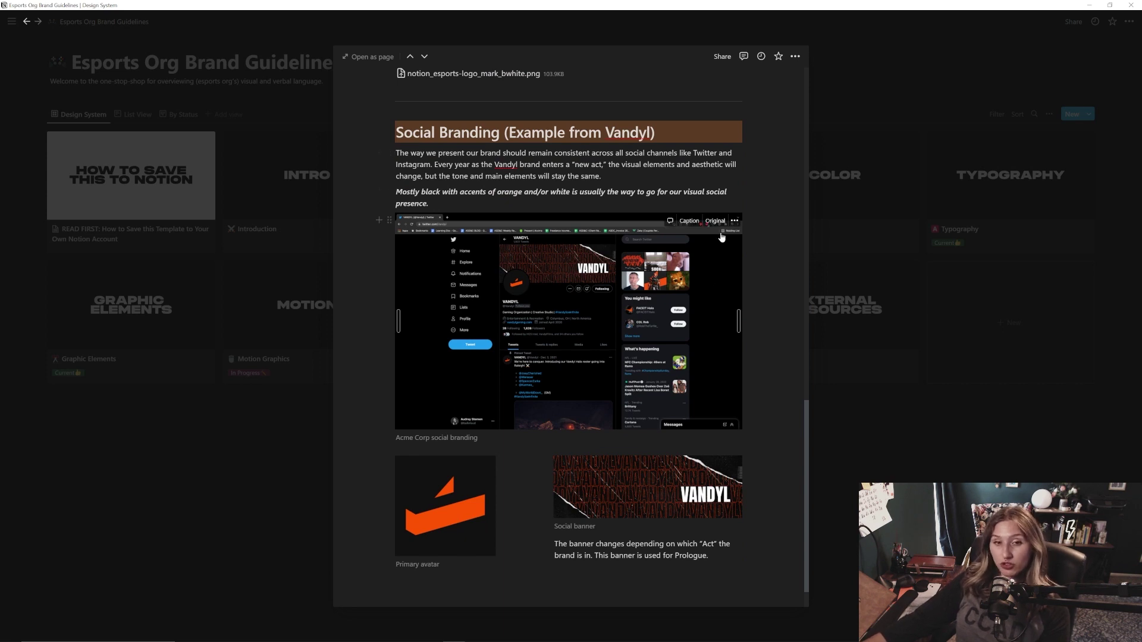
pyautogui.moveTo(569, 523)
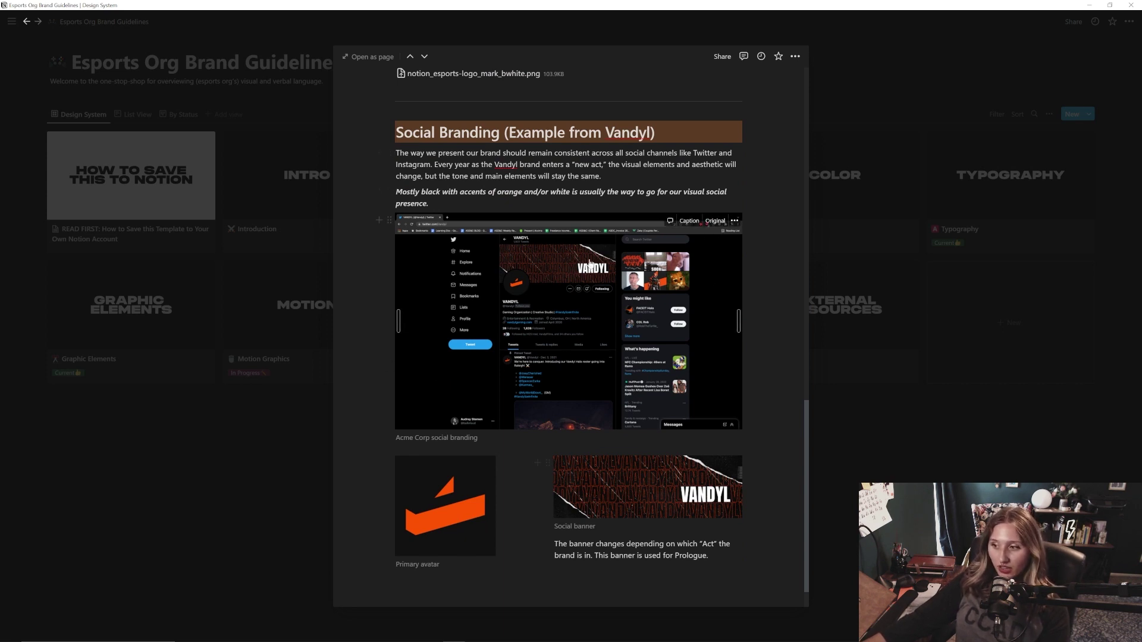
pyautogui.scroll(-1, 590, 264)
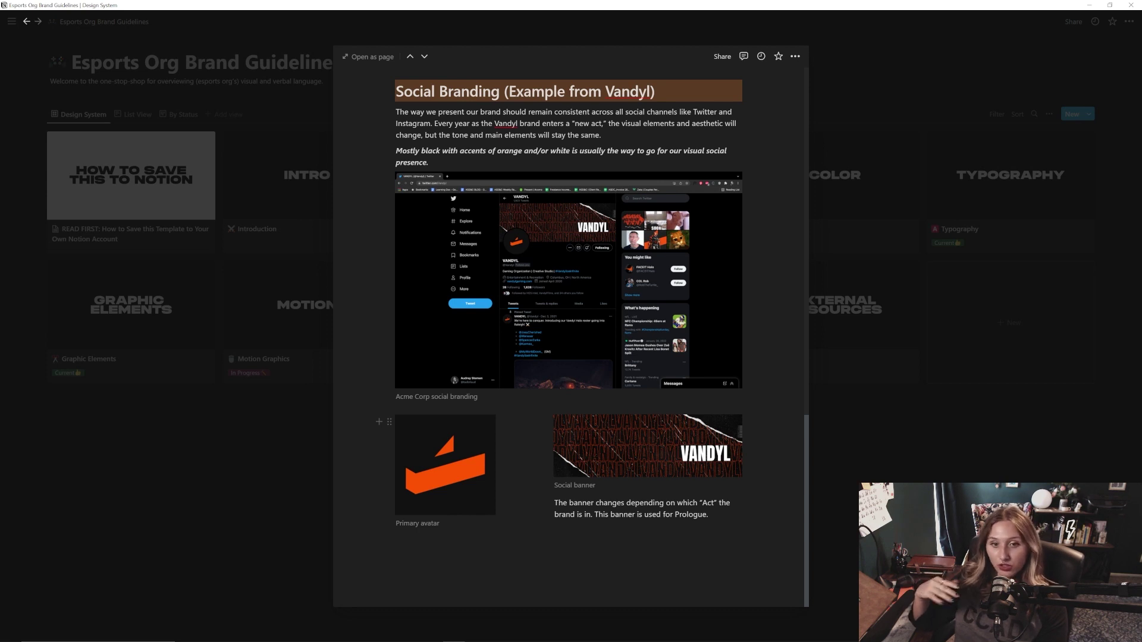
pyautogui.moveTo(649, 487)
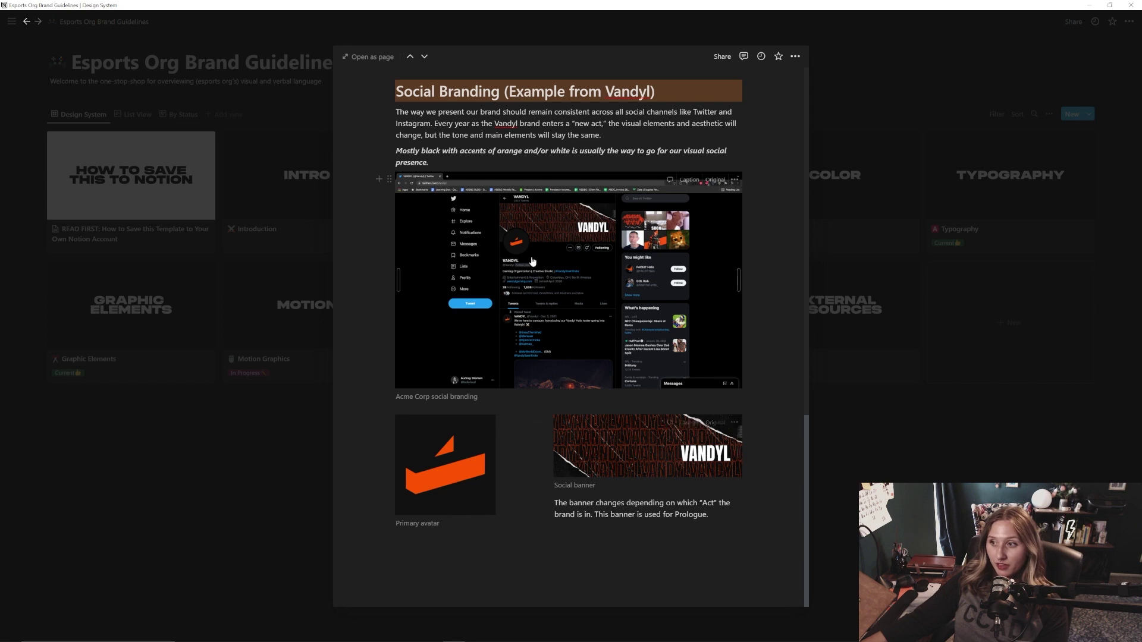
pyautogui.scroll(1, 536, 357)
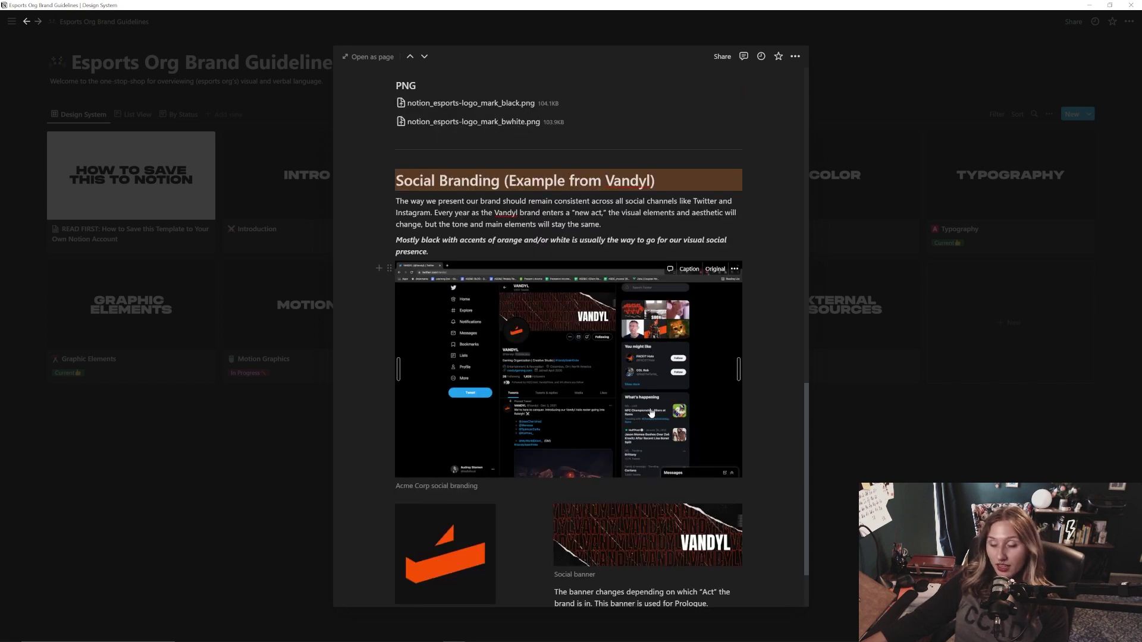
# - Advance the preview from the Logo page to the Color page
pyautogui.hotkey('ctrl', 'shift', 'k')
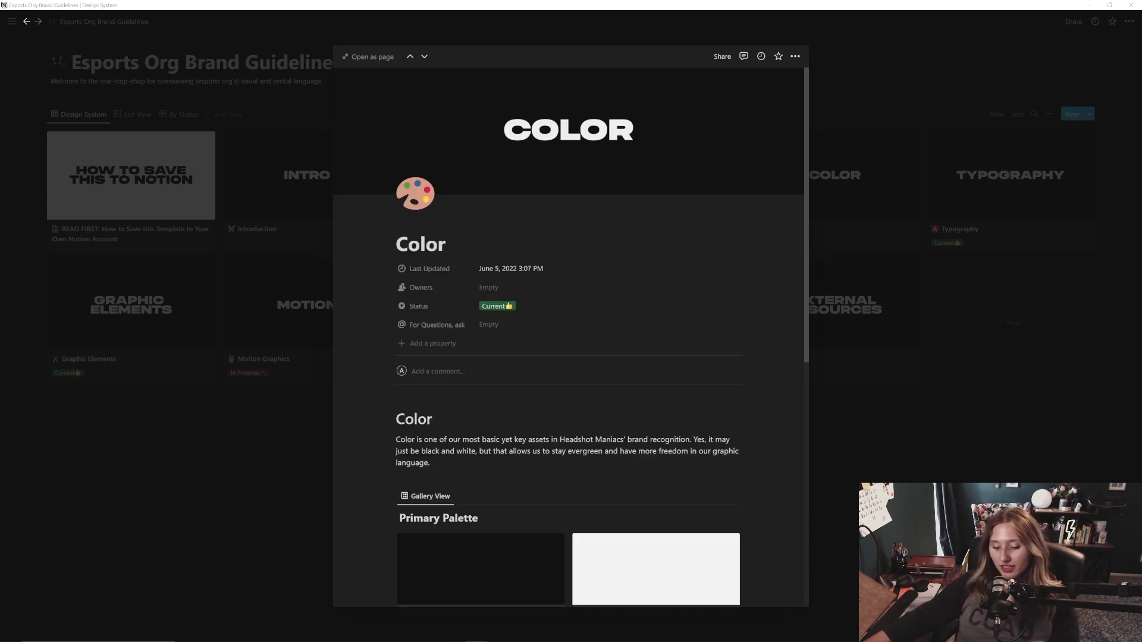
pyautogui.scroll(-1, 578, 382)
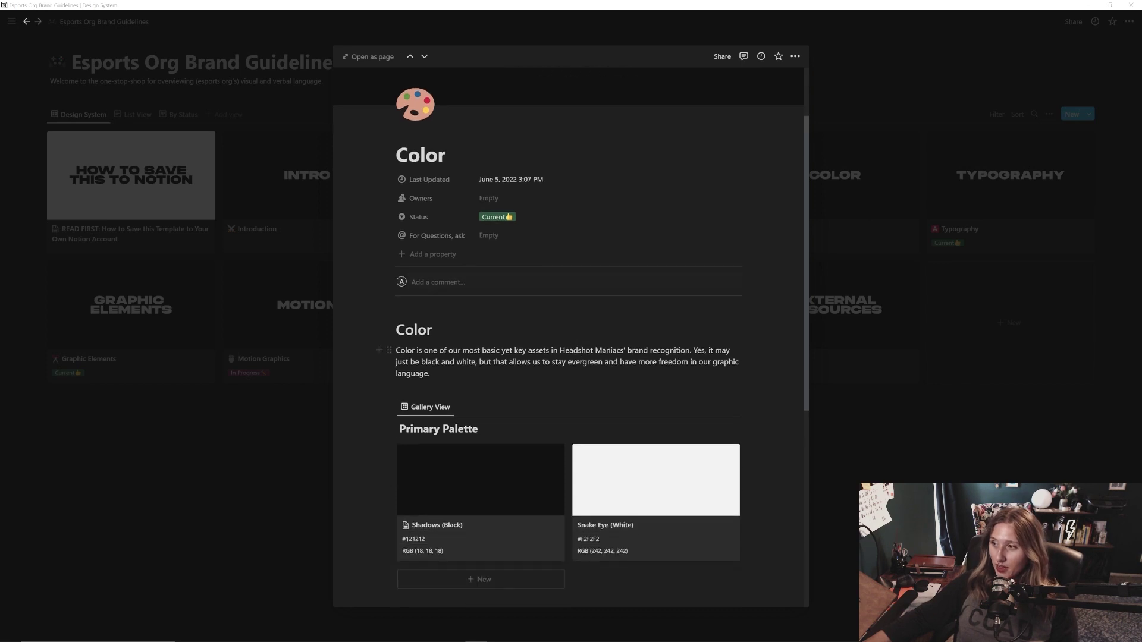
pyautogui.scroll(-1, 742, 321)
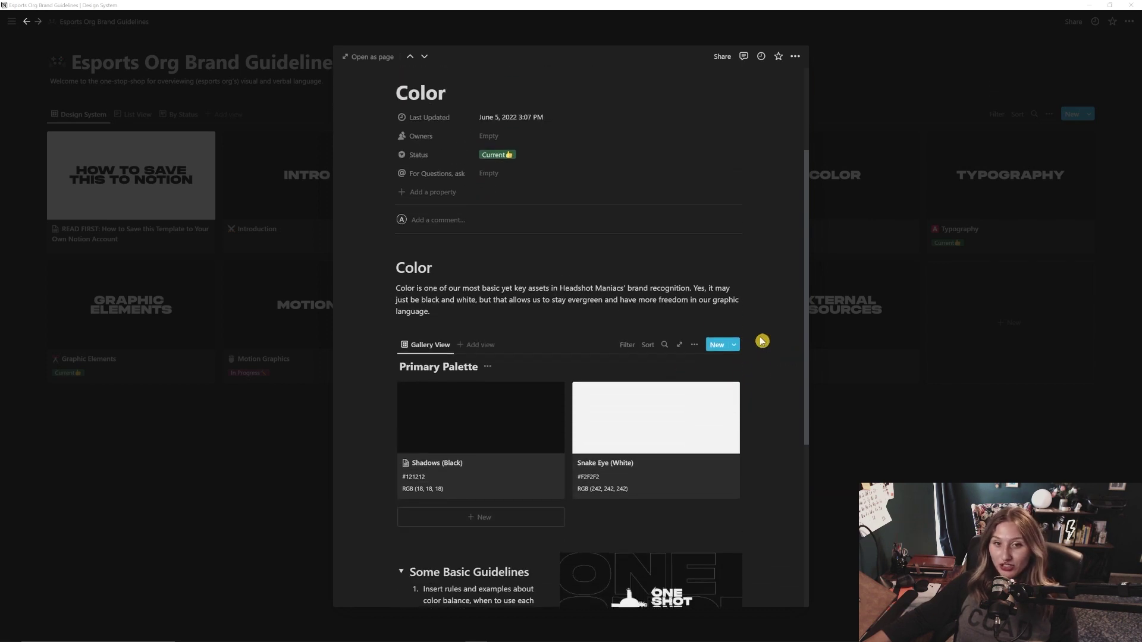
pyautogui.scroll(1, 761, 341)
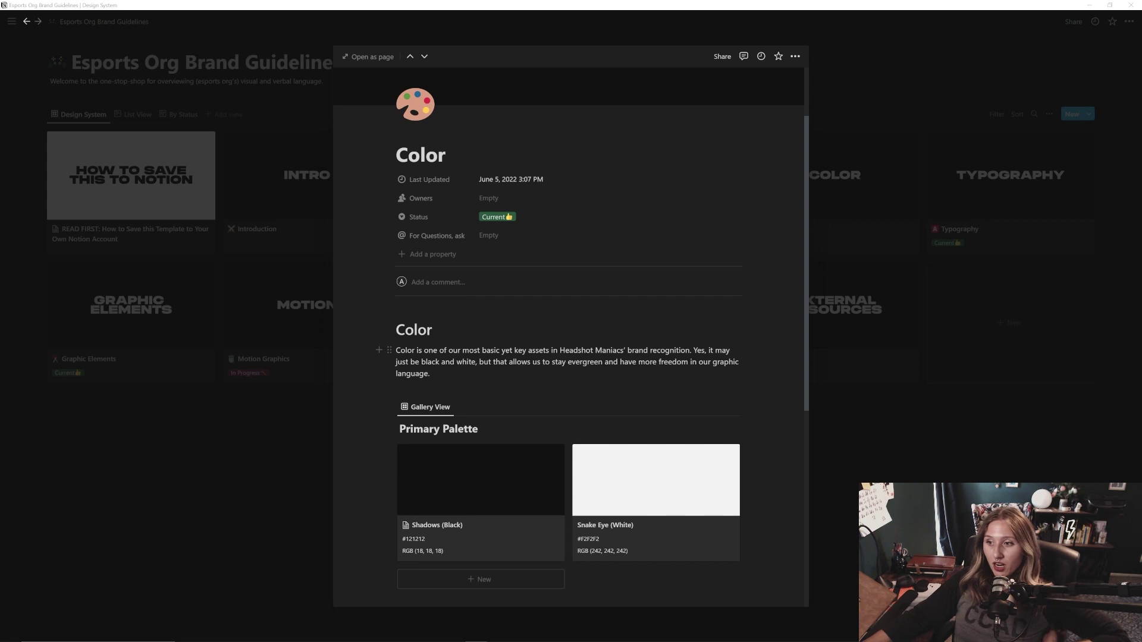
pyautogui.scroll(-3, 721, 419)
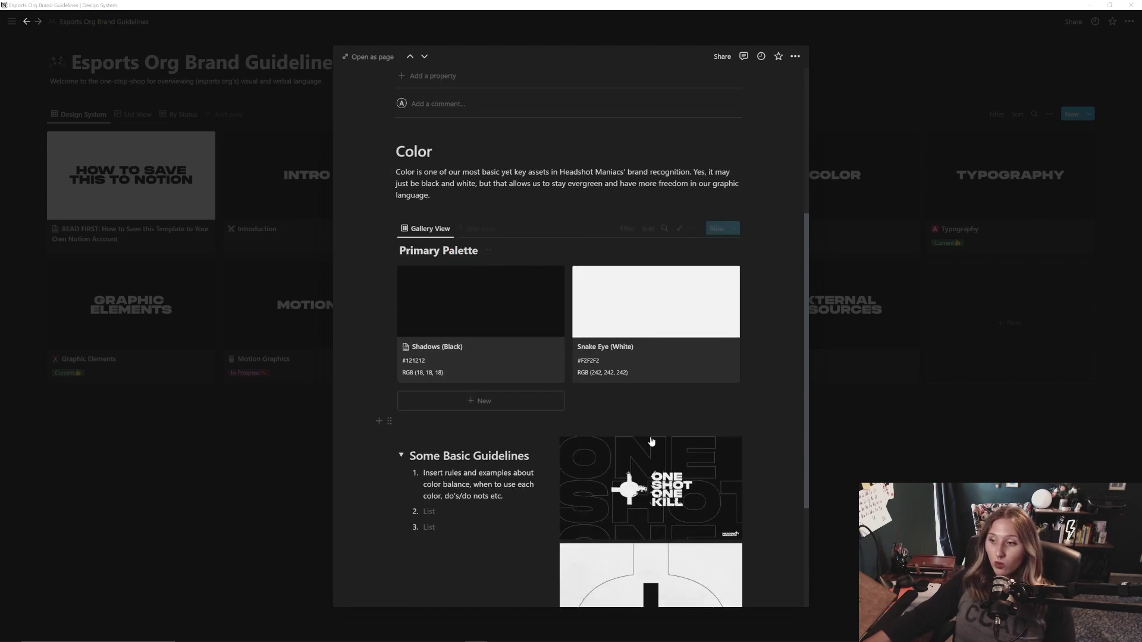
pyautogui.scroll(-3, 720, 419)
pyautogui.scroll(-1, 720, 419)
pyautogui.scroll(-2, 720, 420)
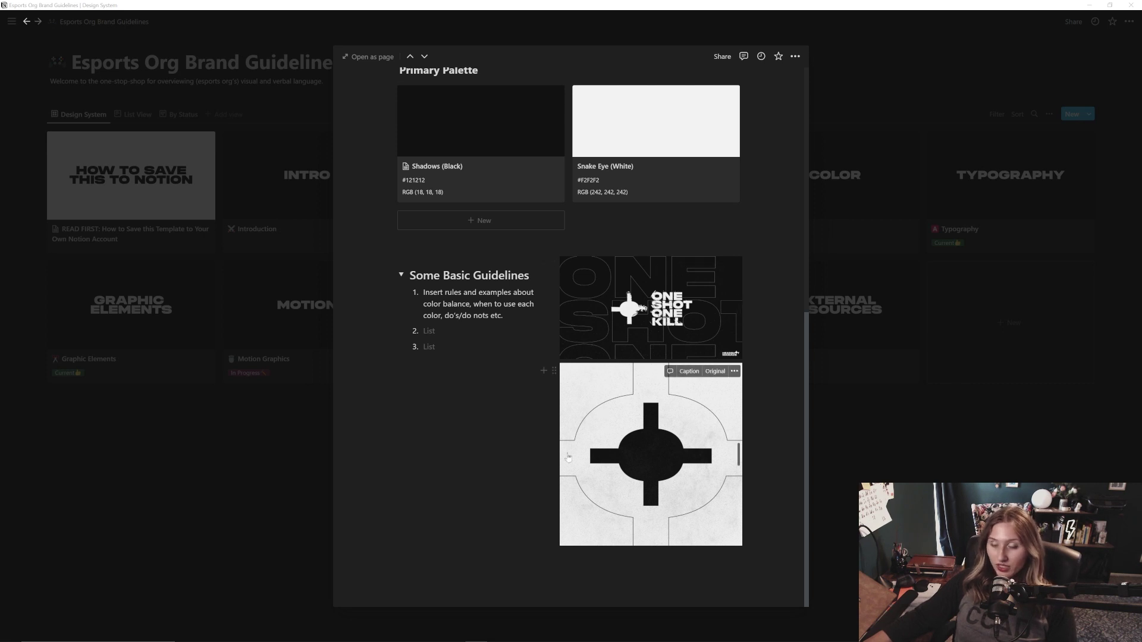
pyautogui.moveTo(650, 455)
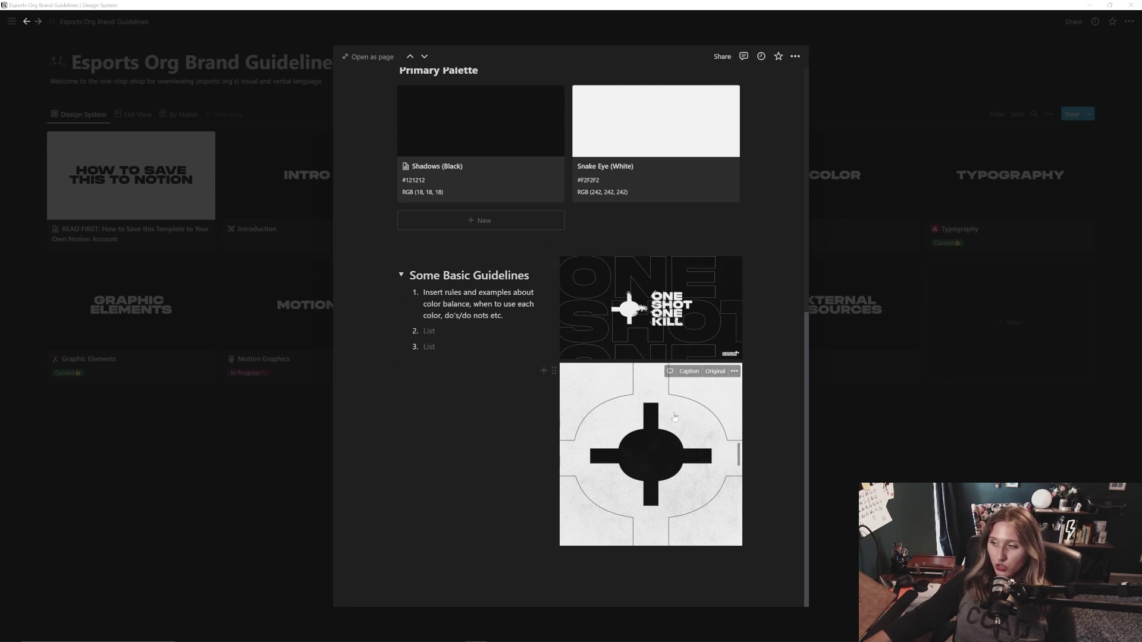
pyautogui.scroll(-2, 568, 340)
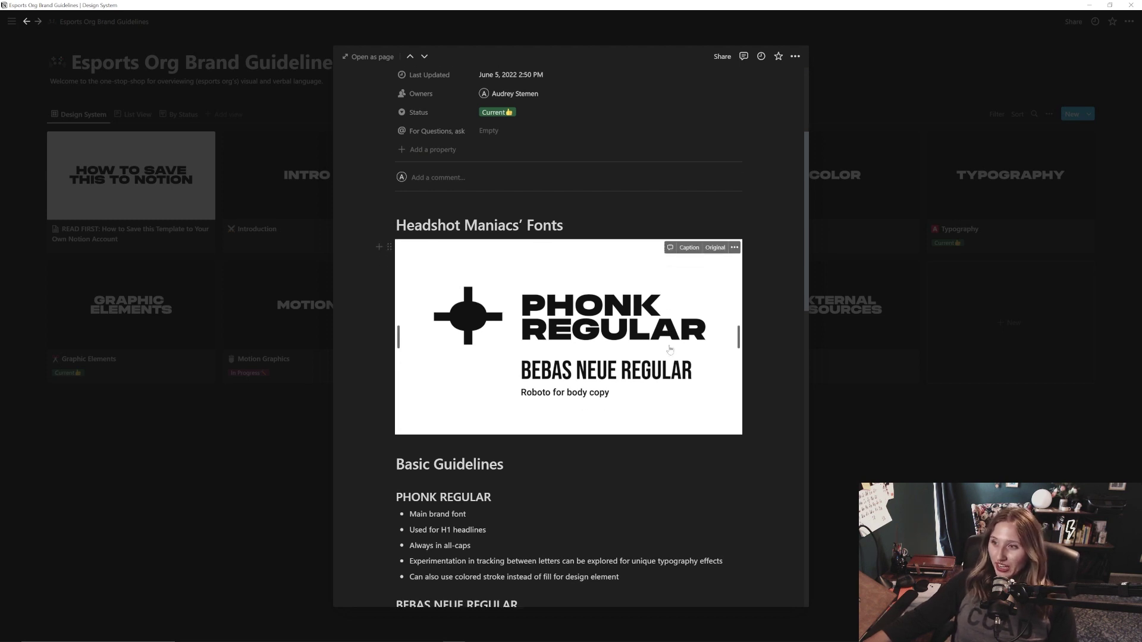
pyautogui.scroll(-3, 545, 268)
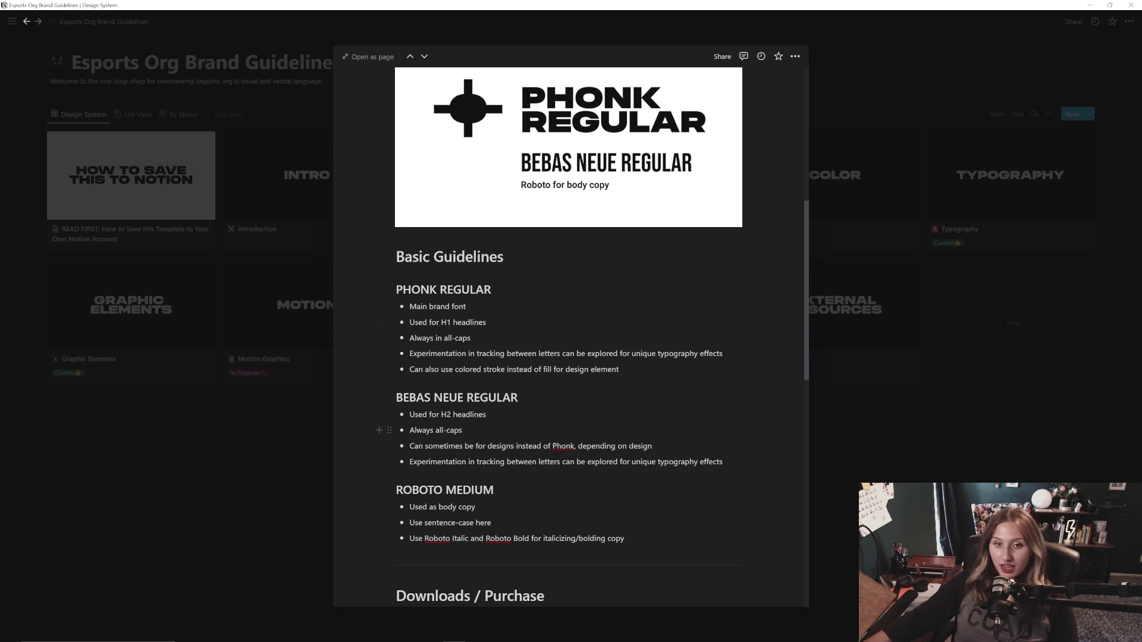
pyautogui.scroll(-3, 504, 431)
pyautogui.scroll(-2, 523, 433)
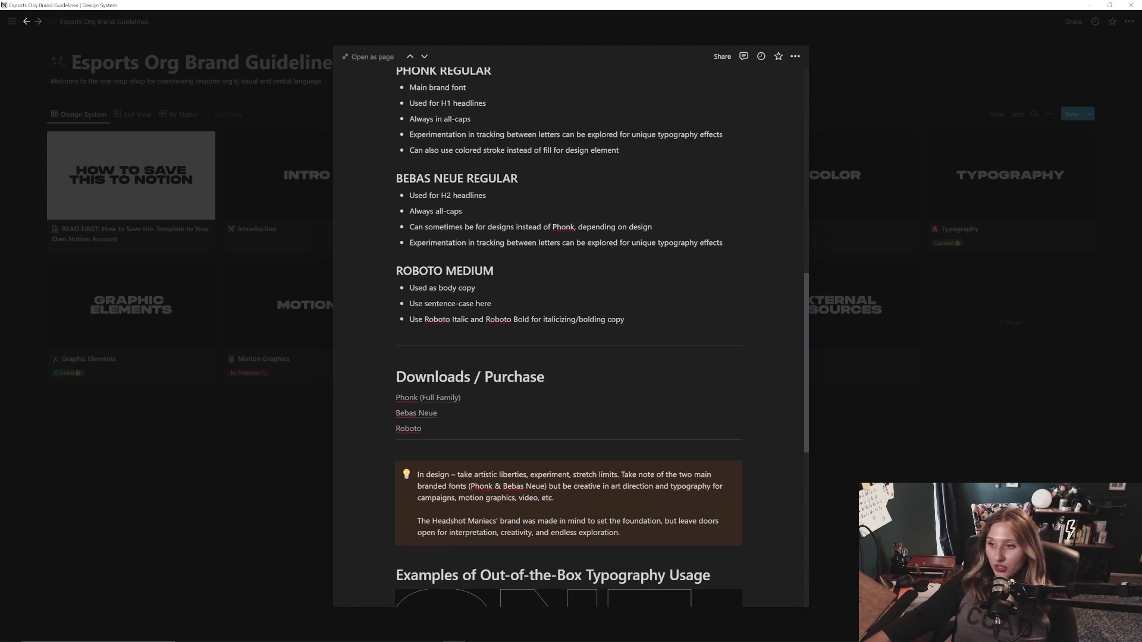
pyautogui.scroll(-2, 523, 433)
pyautogui.scroll(-2, 522, 432)
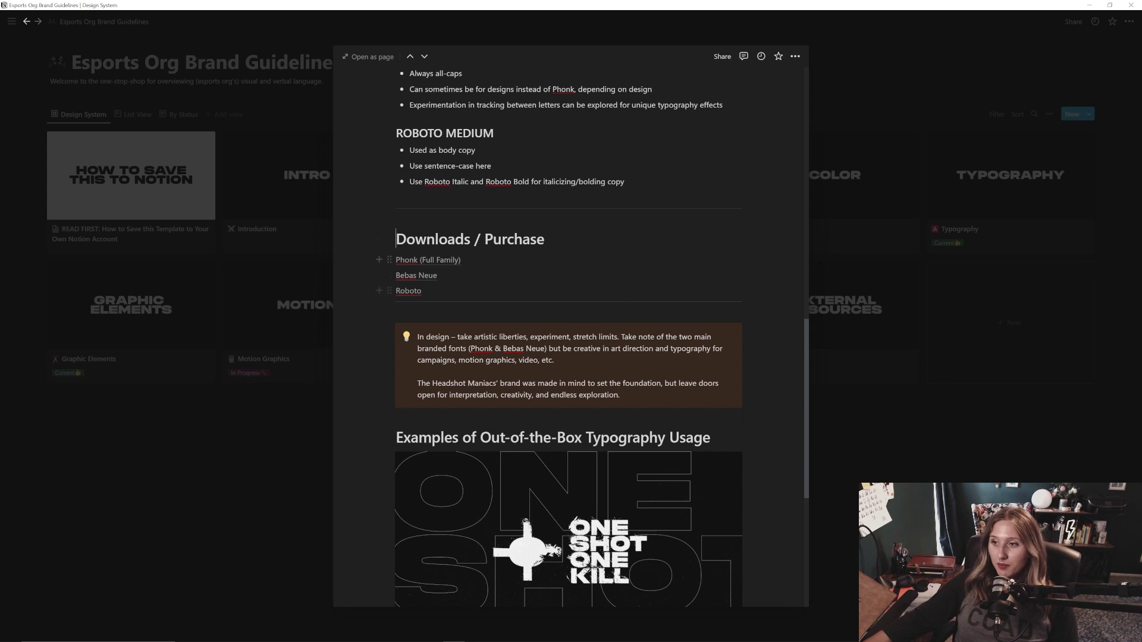
pyautogui.scroll(-2, 482, 304)
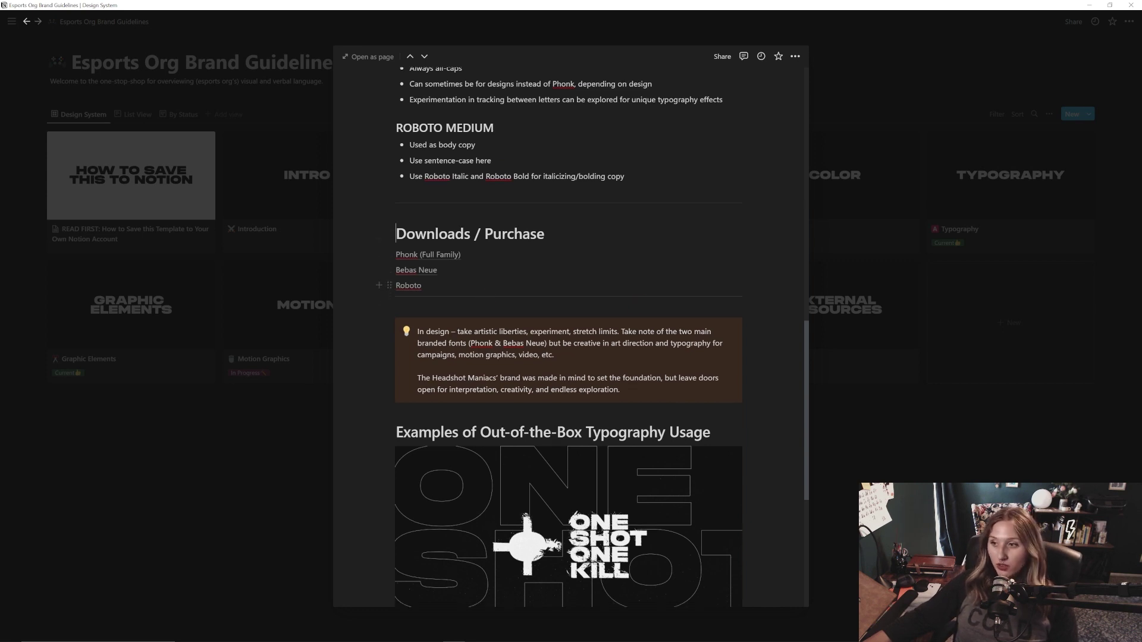
pyautogui.scroll(-1, 482, 304)
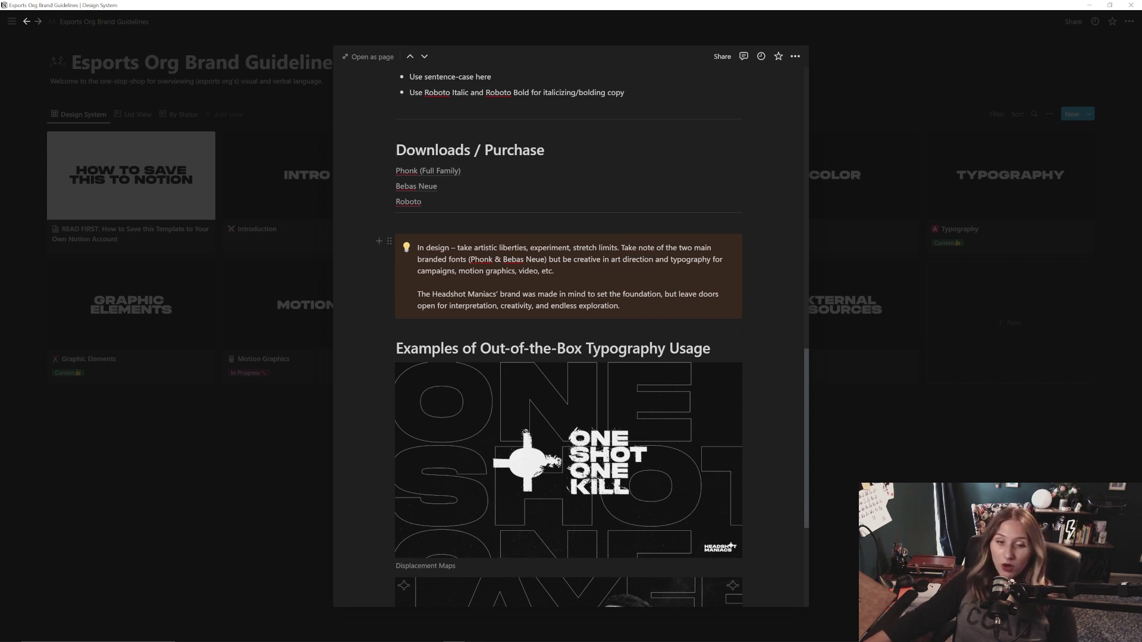
pyautogui.scroll(-3, 571, 357)
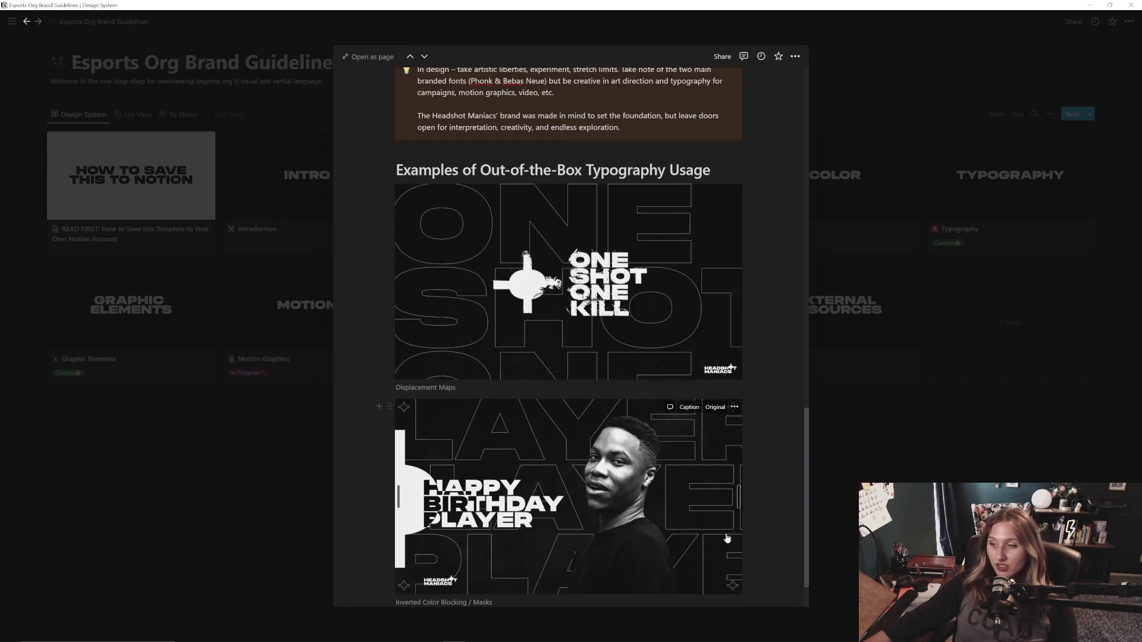
pyautogui.scroll(-1, 624, 286)
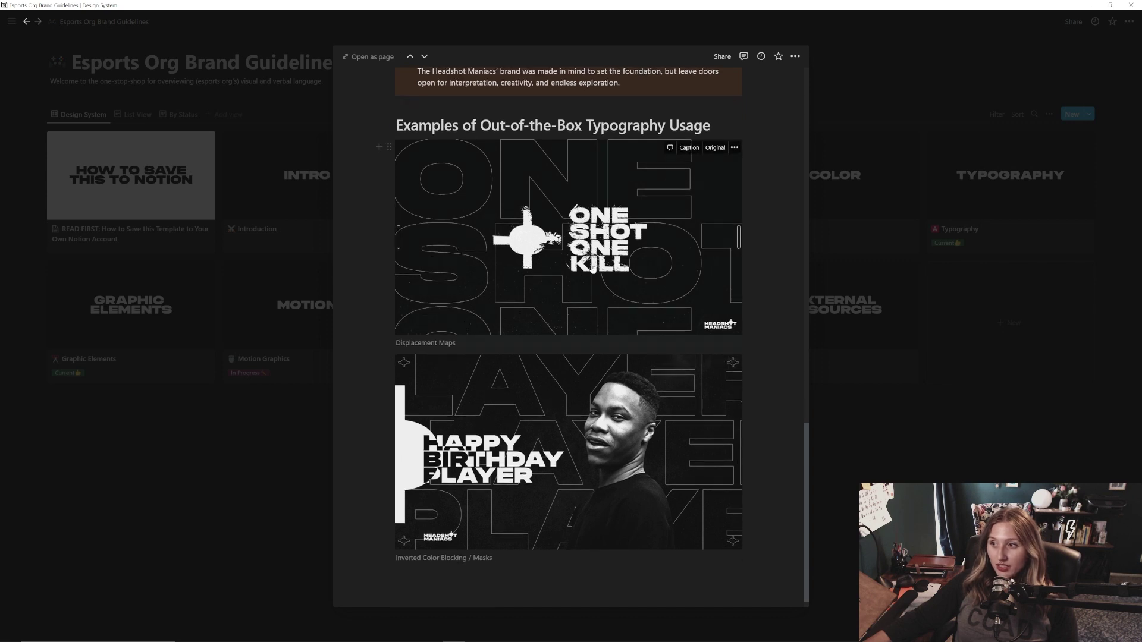
# - View the One Shot One Kill and Happy Birthday Player examples full size, closing each
pyautogui.click(590, 261)
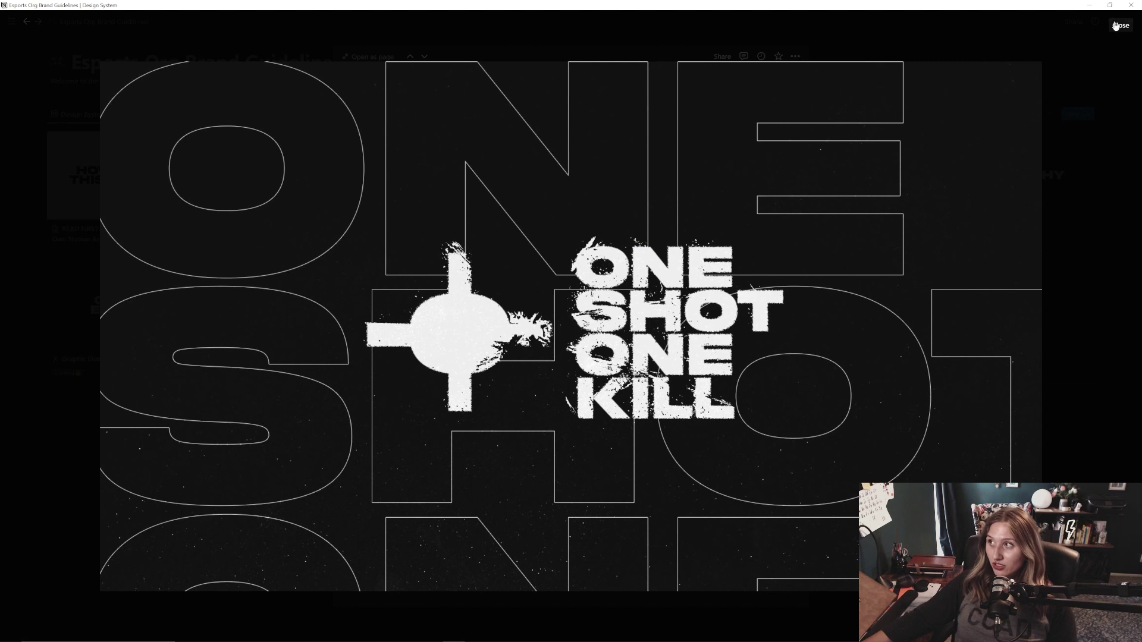
pyautogui.click(1121, 26)
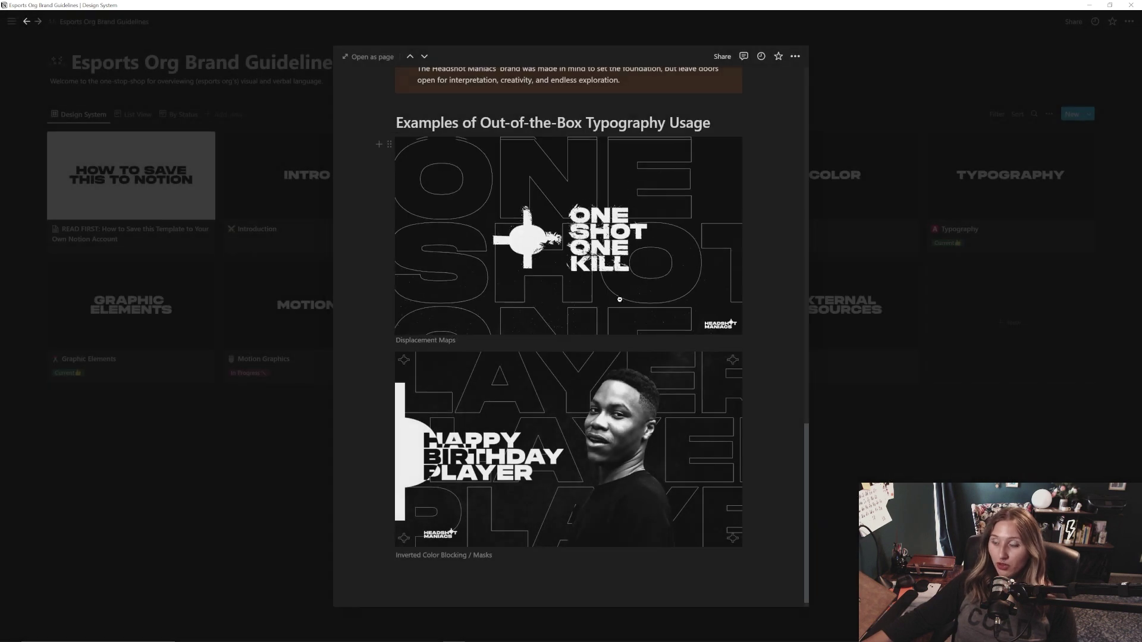
pyautogui.scroll(-1, 625, 358)
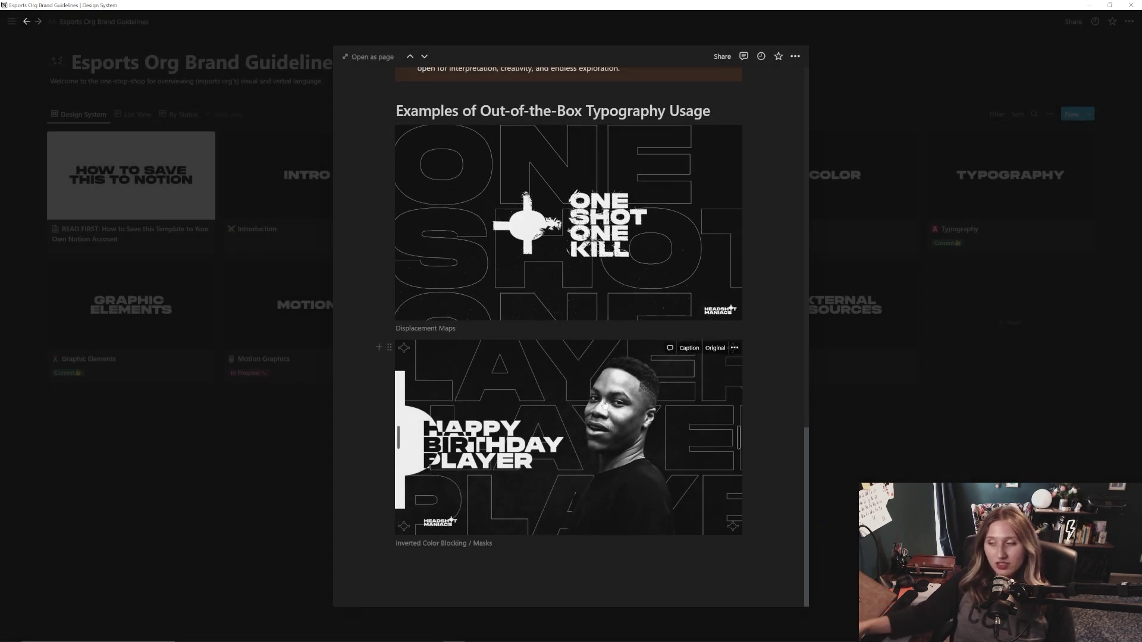
pyautogui.click(556, 436)
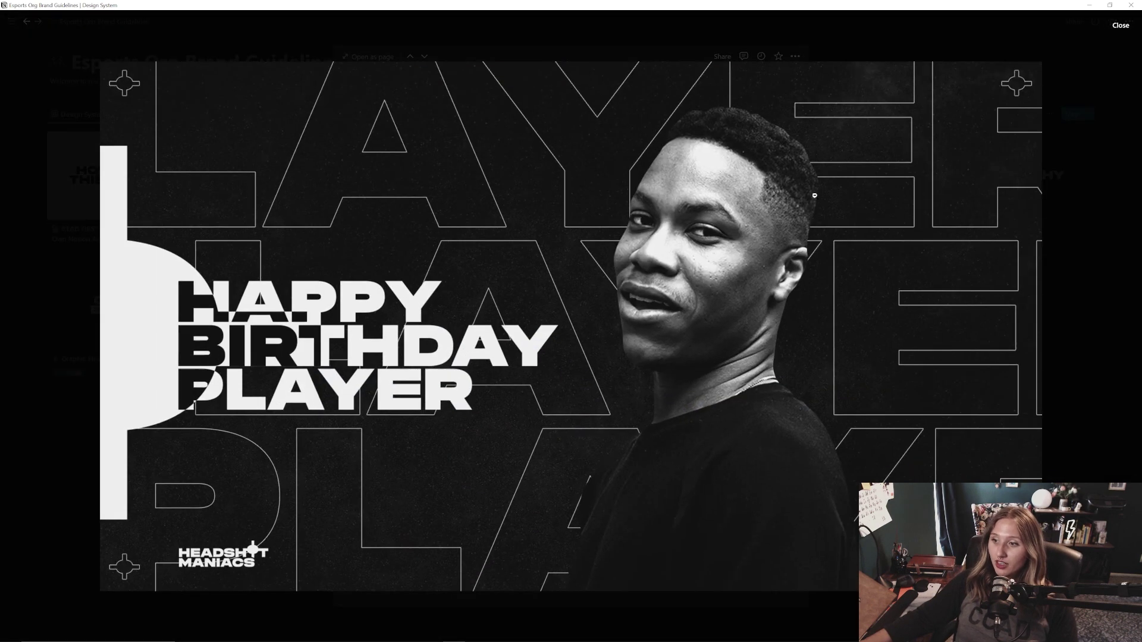
pyautogui.click(1118, 28)
pyautogui.scroll(-1, 571, 357)
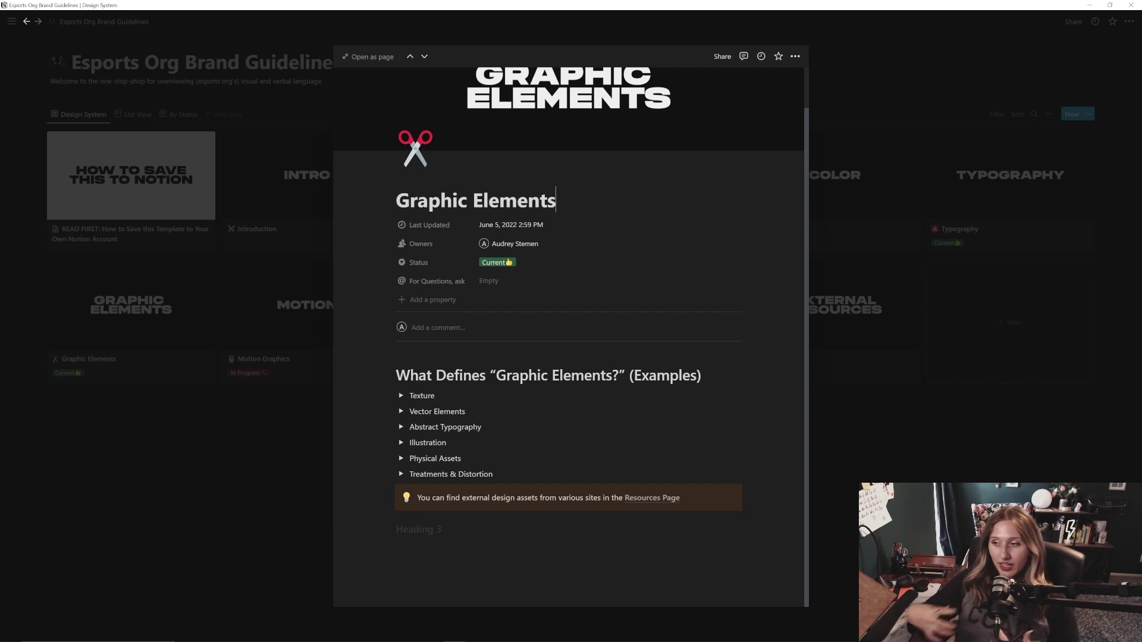
# - Expand the Texture, Vector Elements, Abstract Typography and Illustration example toggles
pyautogui.moveTo(421, 395)
pyautogui.click(400, 395)
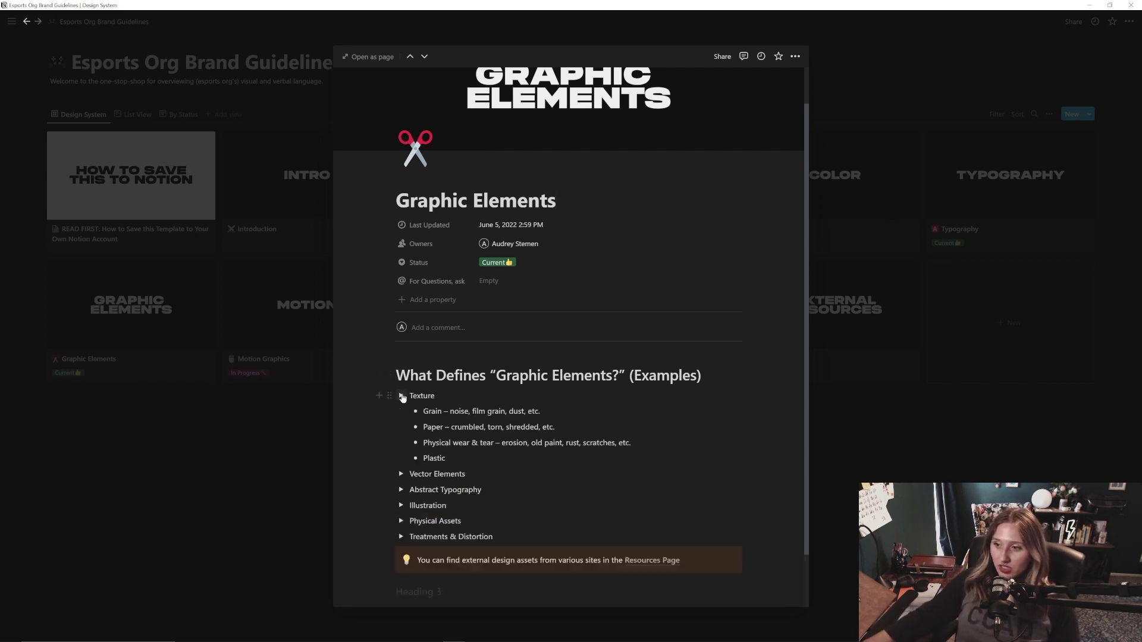
pyautogui.scroll(-1, 401, 396)
pyautogui.click(401, 412)
pyautogui.scroll(-1, 401, 411)
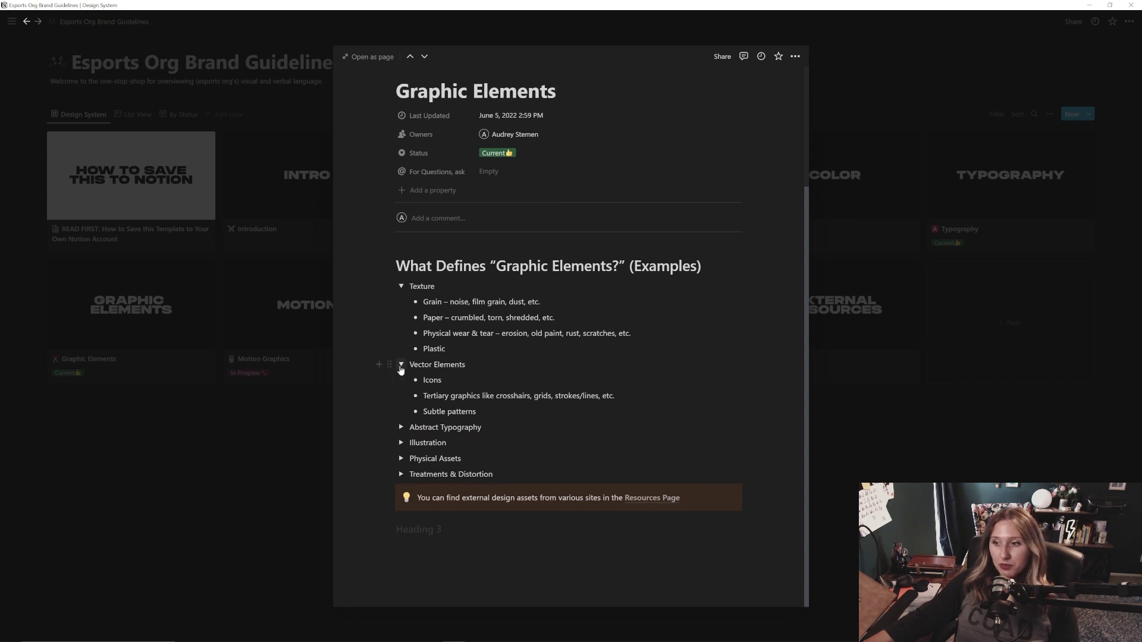
pyautogui.click(401, 427)
pyautogui.scroll(-1, 401, 427)
pyautogui.click(401, 442)
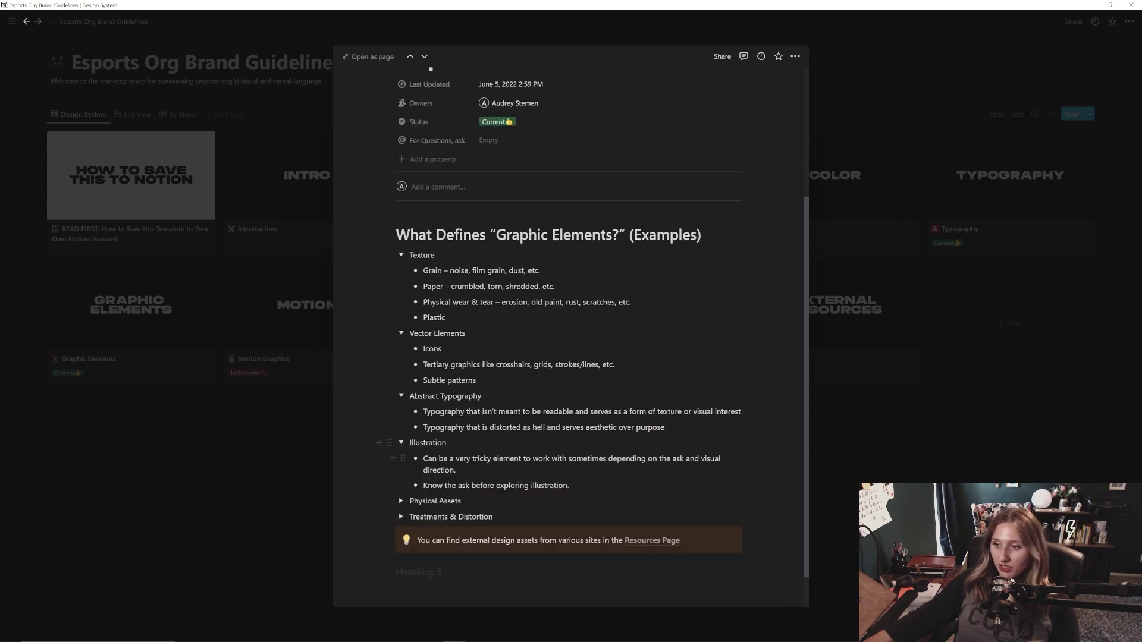
pyautogui.scroll(-1, 402, 443)
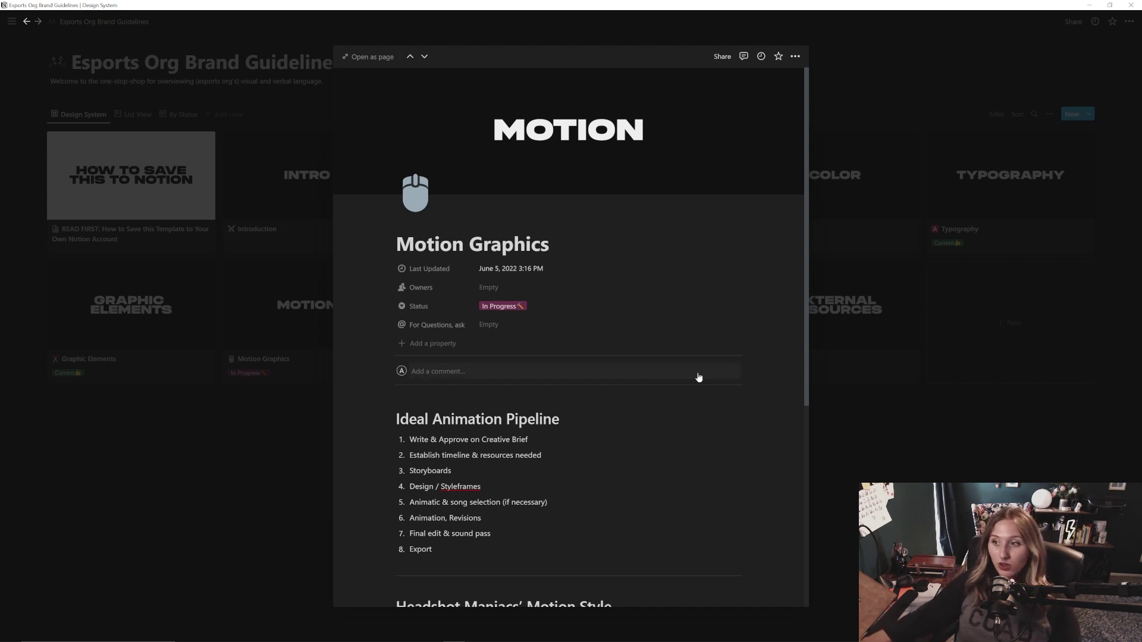
pyautogui.scroll(-1, 696, 379)
pyautogui.scroll(-1, 571, 358)
pyautogui.scroll(-1, 571, 358)
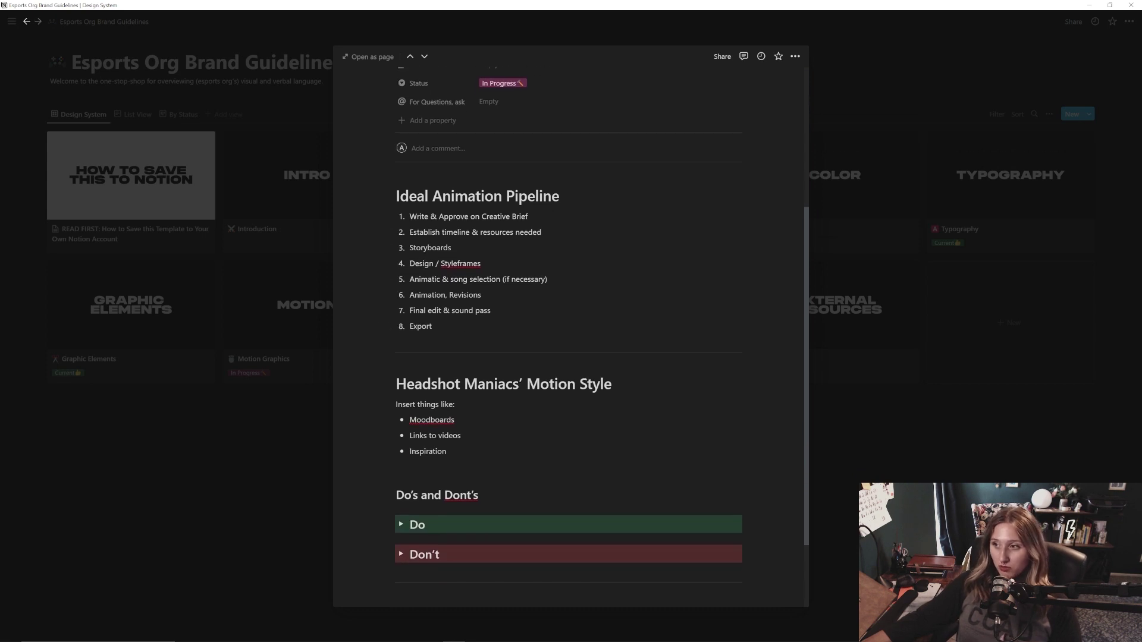
pyautogui.scroll(-1, 571, 357)
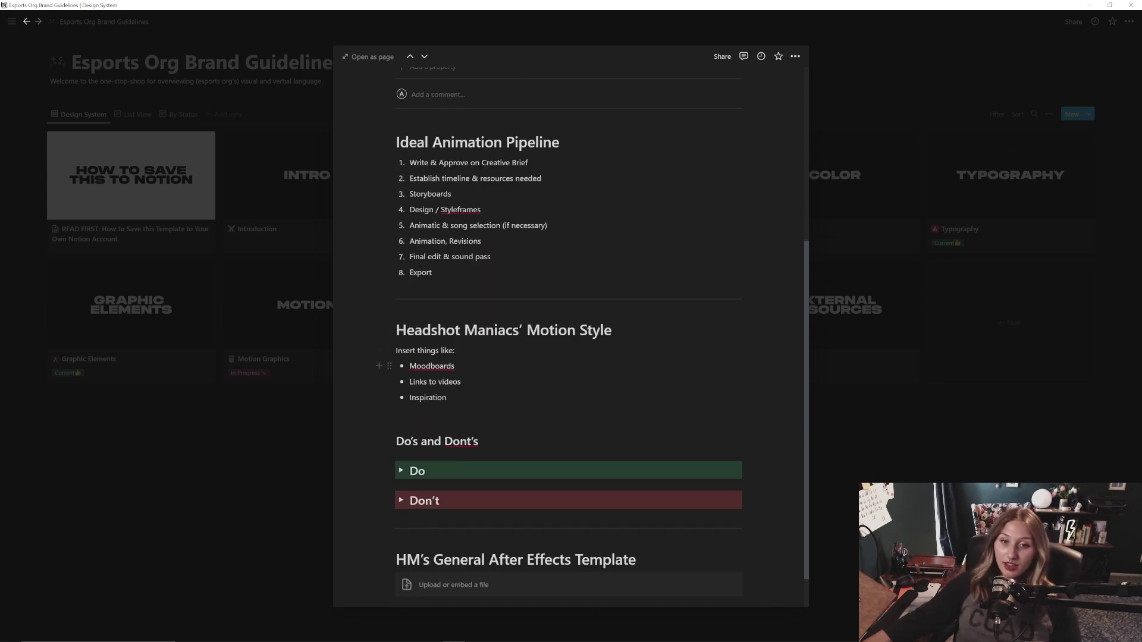
# - Expand the Do and Don't motion-design tip lists and continue to the Videography page
pyautogui.click(401, 470)
pyautogui.scroll(-2, 571, 402)
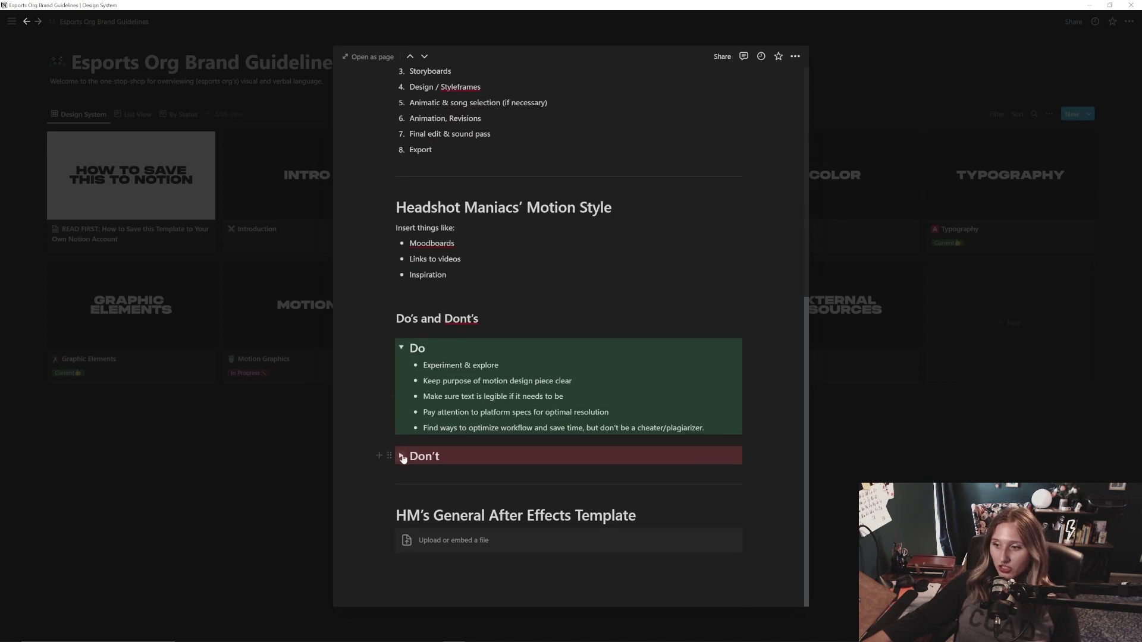
pyautogui.click(402, 457)
pyautogui.scroll(-1, 571, 402)
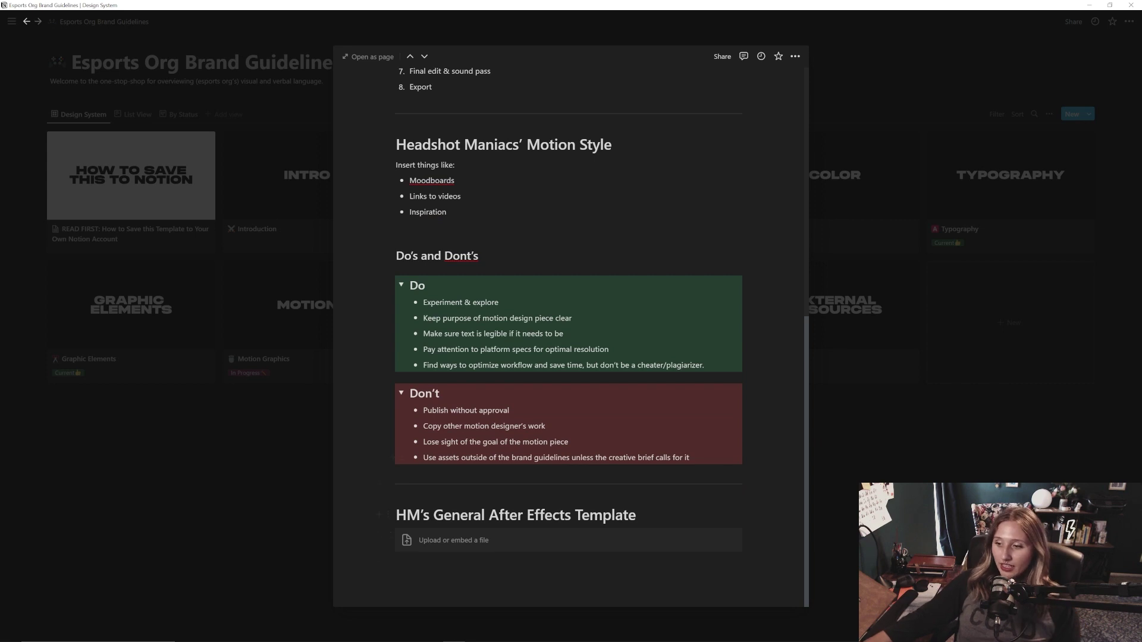
pyautogui.press('Return')
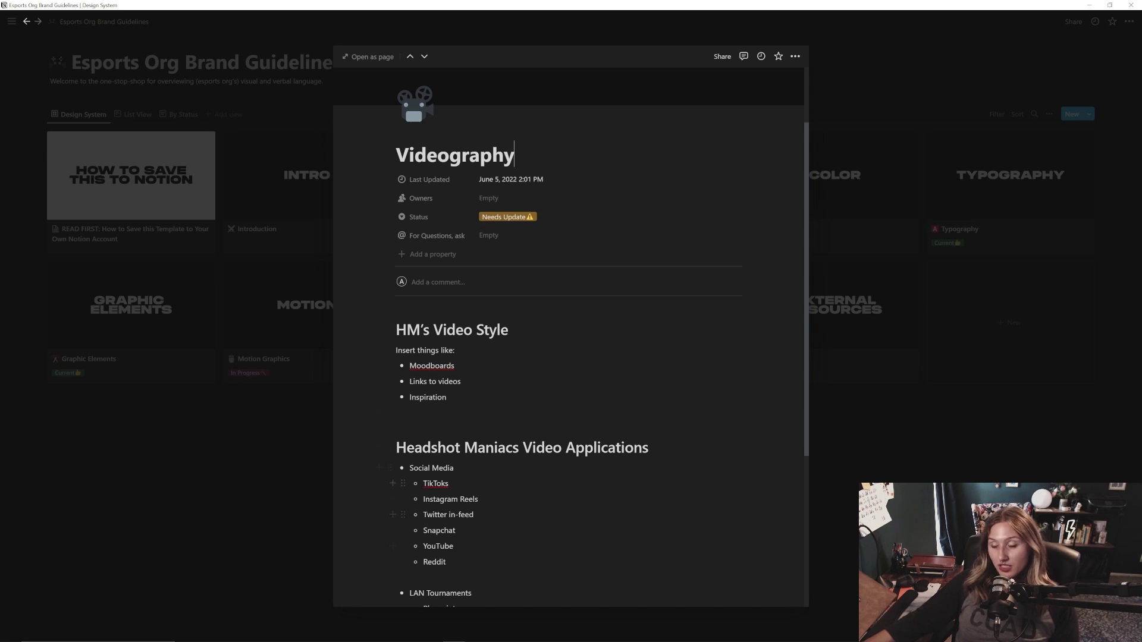
pyautogui.scroll(-3, 571, 358)
pyautogui.scroll(5, 572, 357)
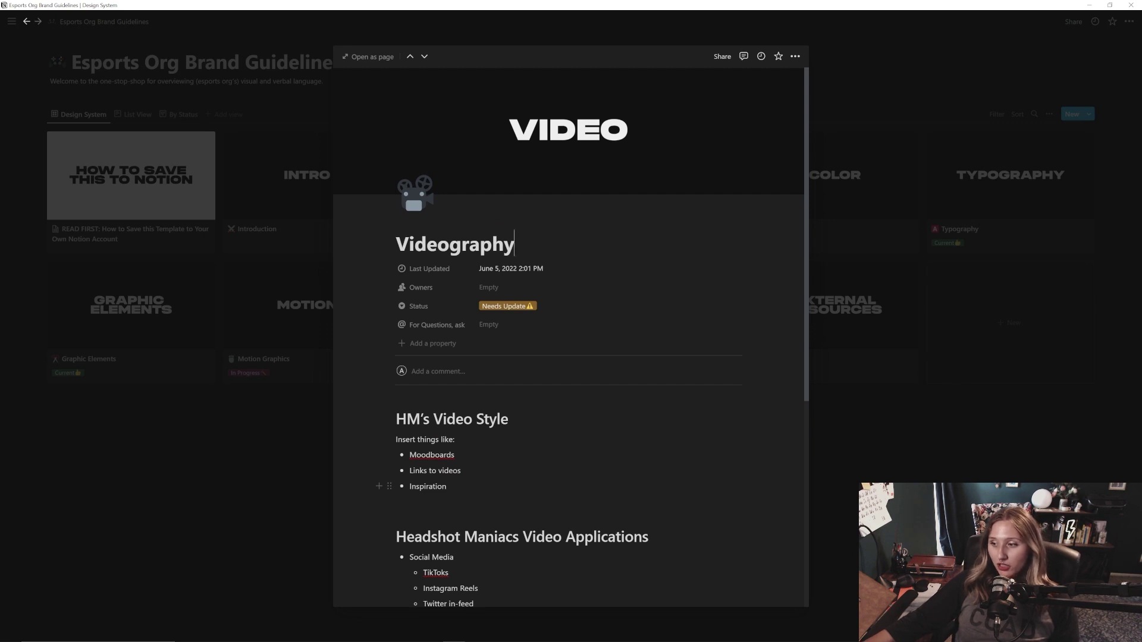
pyautogui.scroll(-3, 571, 357)
pyautogui.scroll(-3, 571, 357)
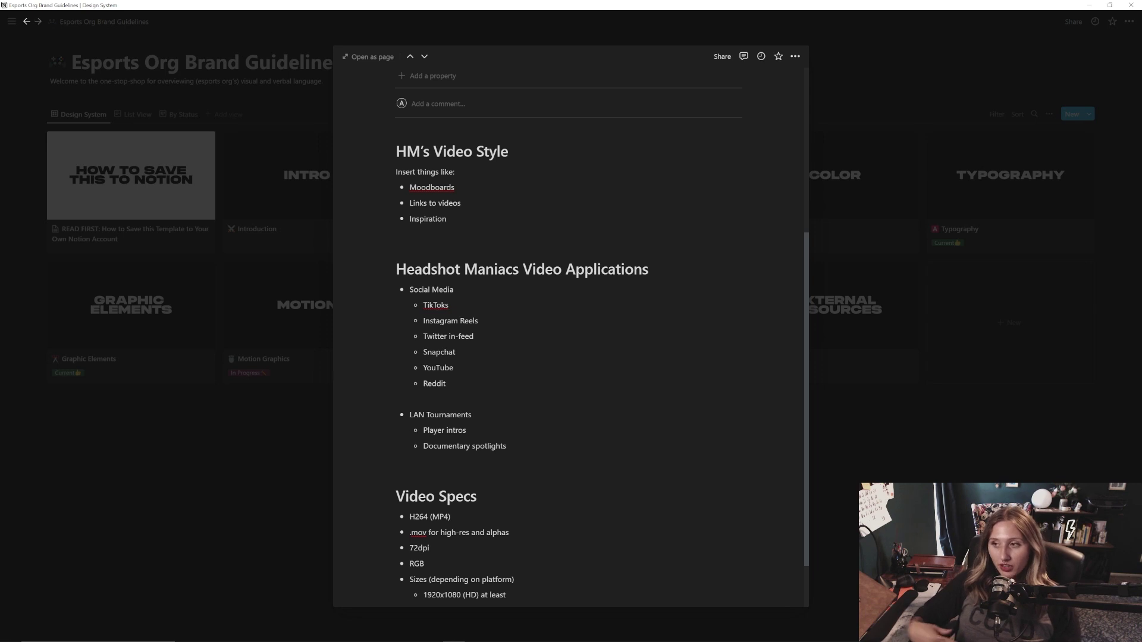
pyautogui.scroll(-1, 571, 357)
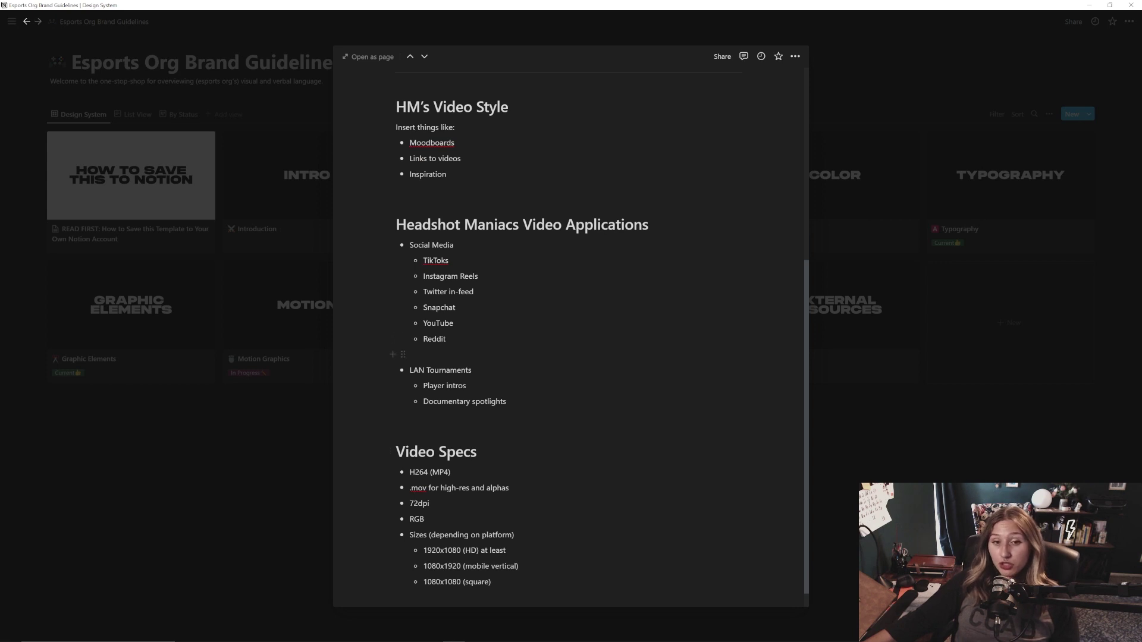
pyautogui.scroll(-1, 571, 357)
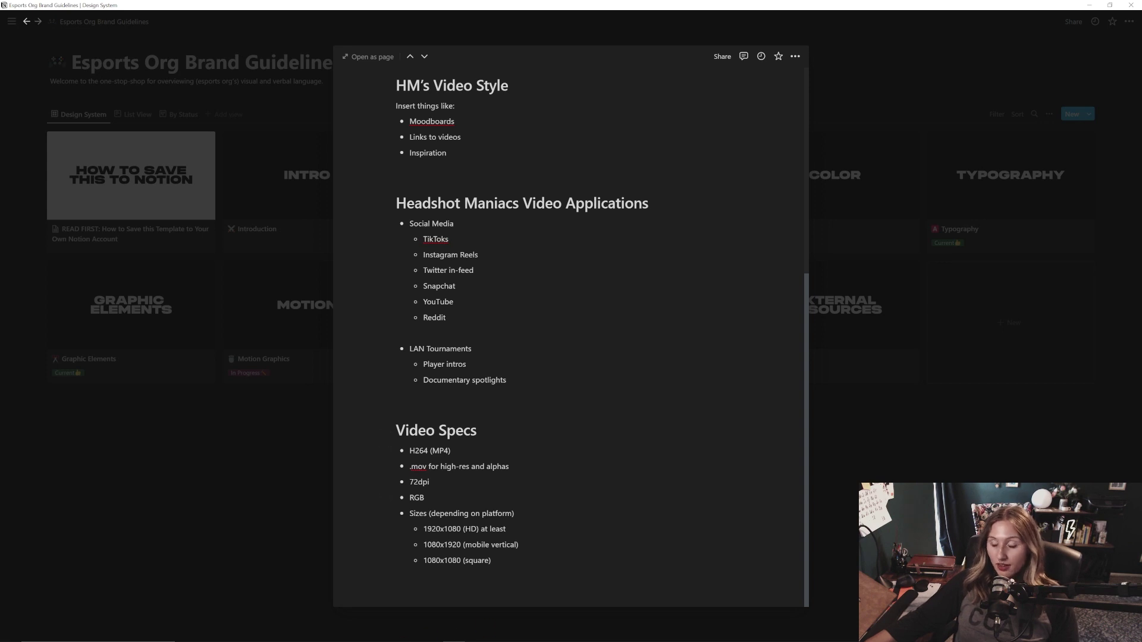
pyautogui.hotkey('ctrl', 'shift', 'j')
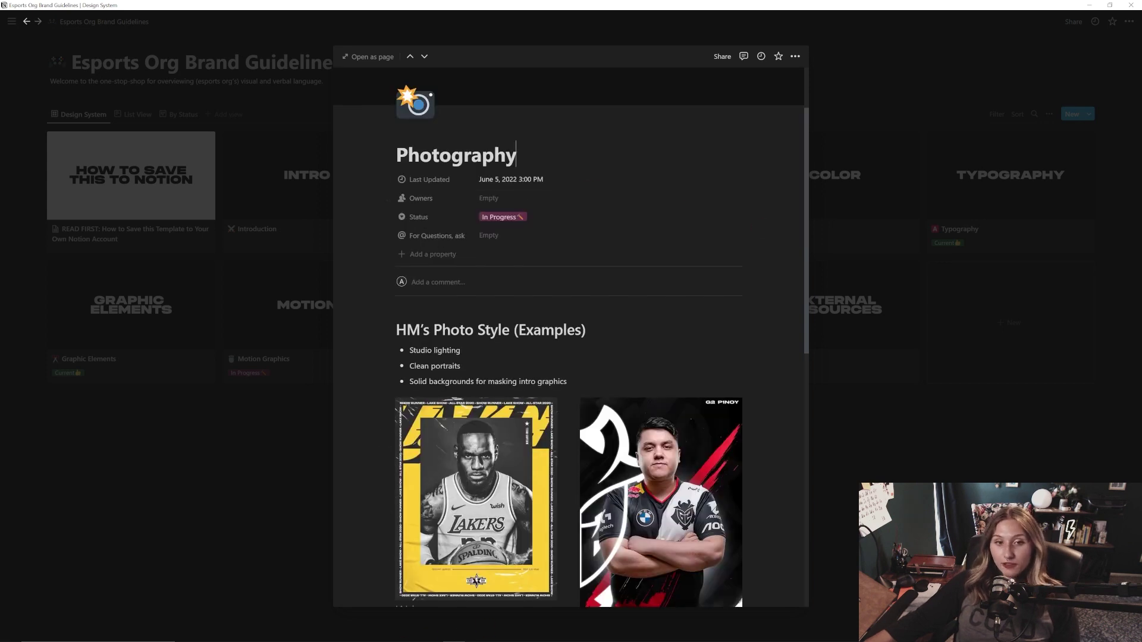
pyautogui.scroll(-2, 572, 357)
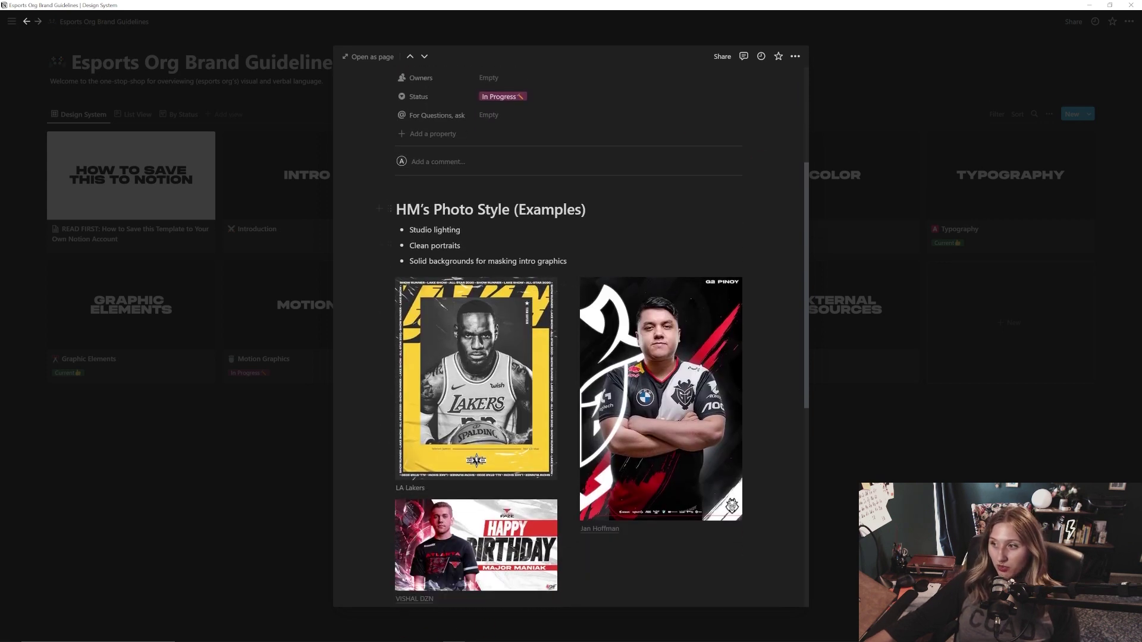
pyautogui.scroll(-2, 571, 357)
pyautogui.scroll(-2, 571, 357)
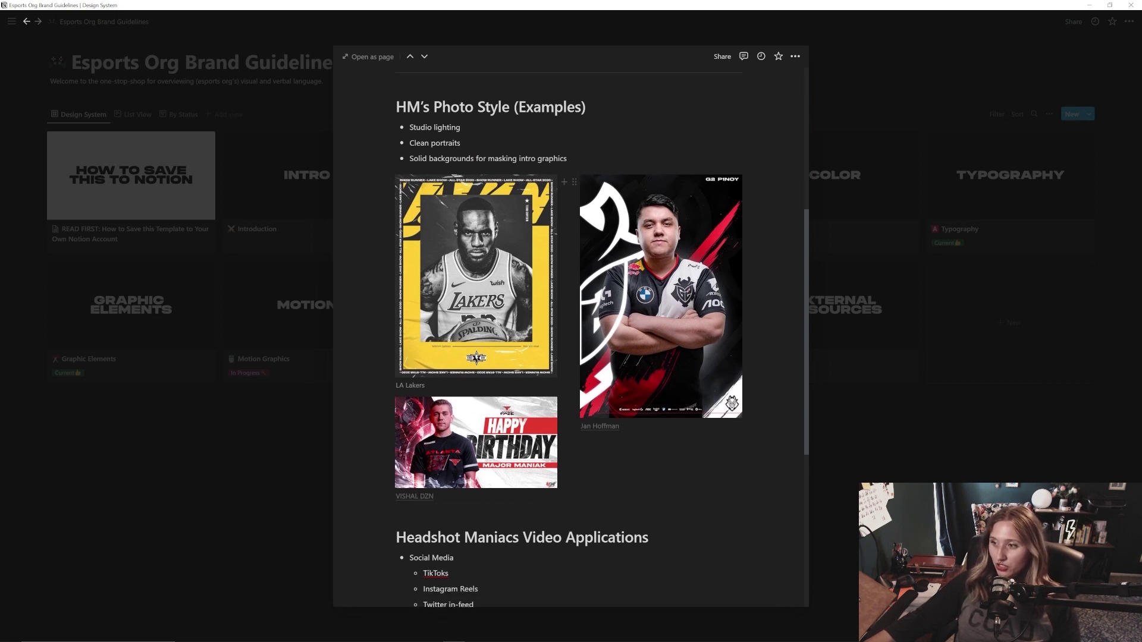
pyautogui.moveTo(660, 357)
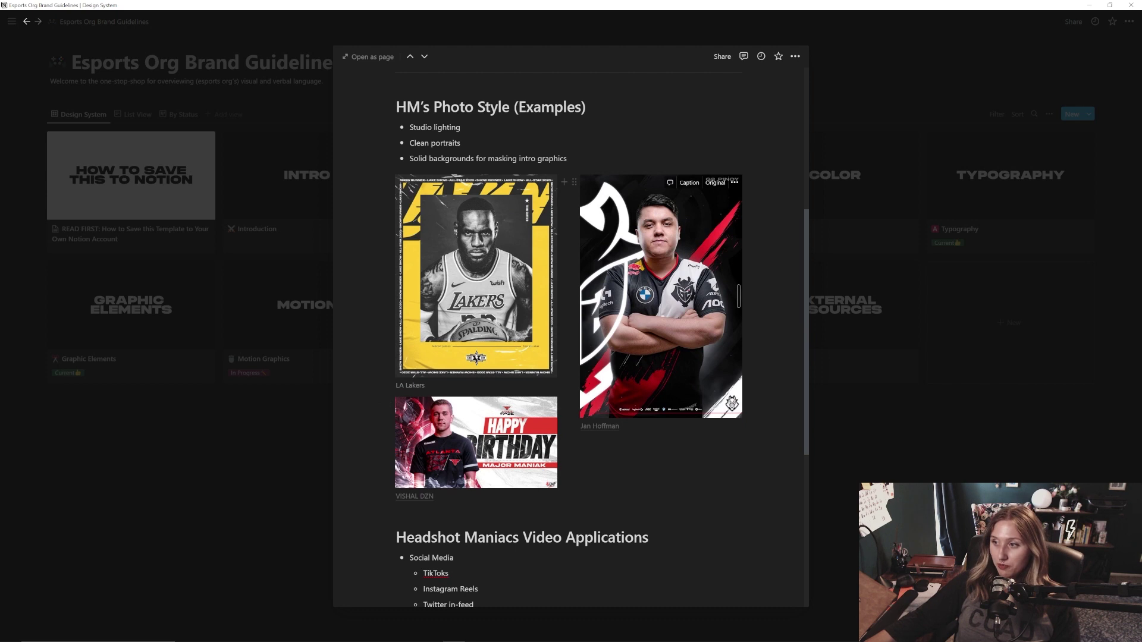
pyautogui.scroll(-1, 442, 449)
pyautogui.scroll(1, 442, 449)
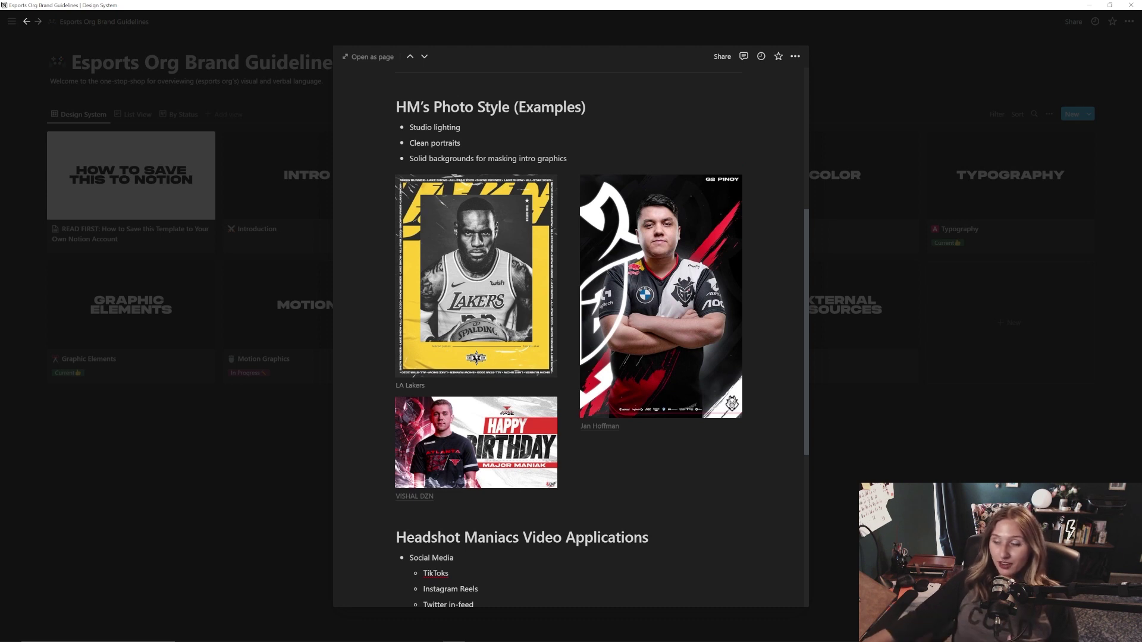
pyautogui.scroll(1, 733, 404)
pyautogui.scroll(2, 734, 471)
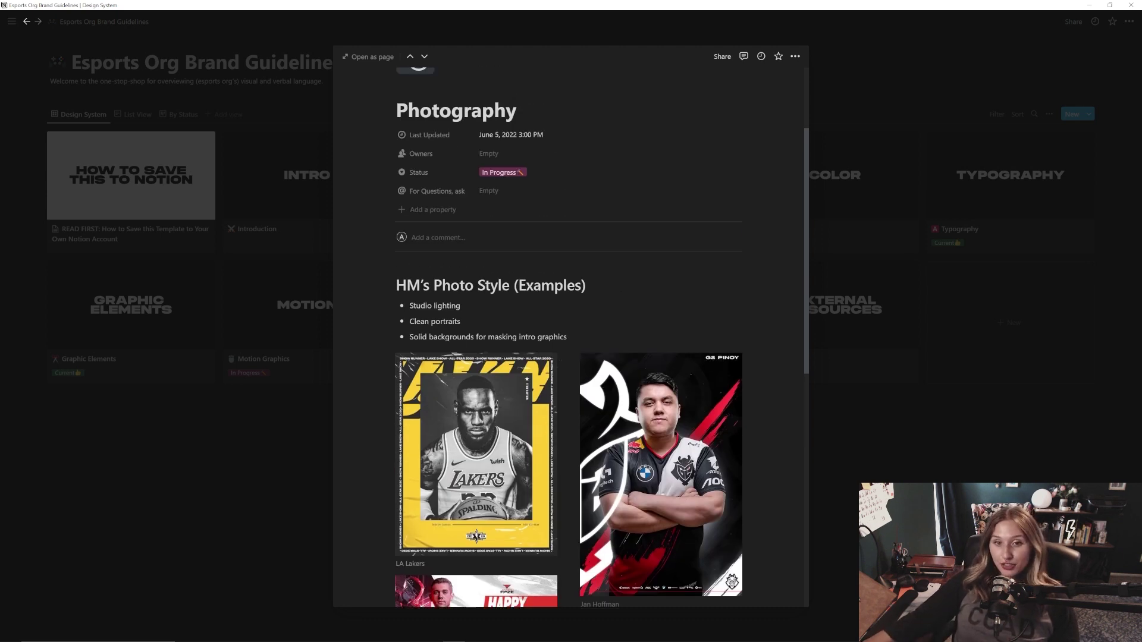
pyautogui.scroll(-2, 734, 472)
pyautogui.scroll(-5, 571, 358)
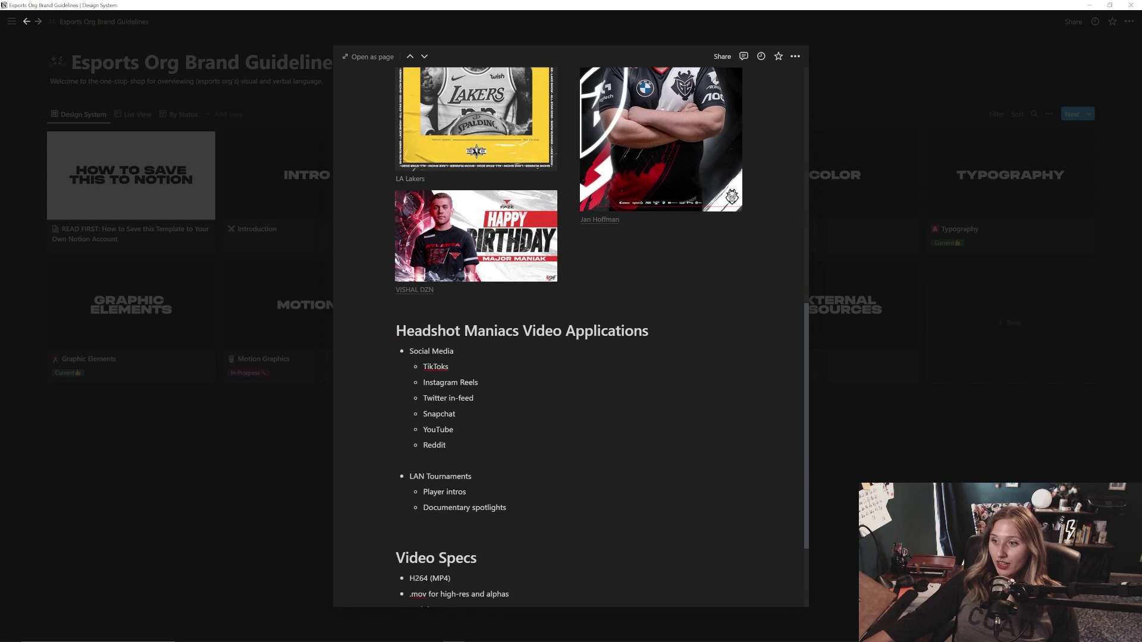
pyautogui.hotkey('ctrl', 'shift', 'j')
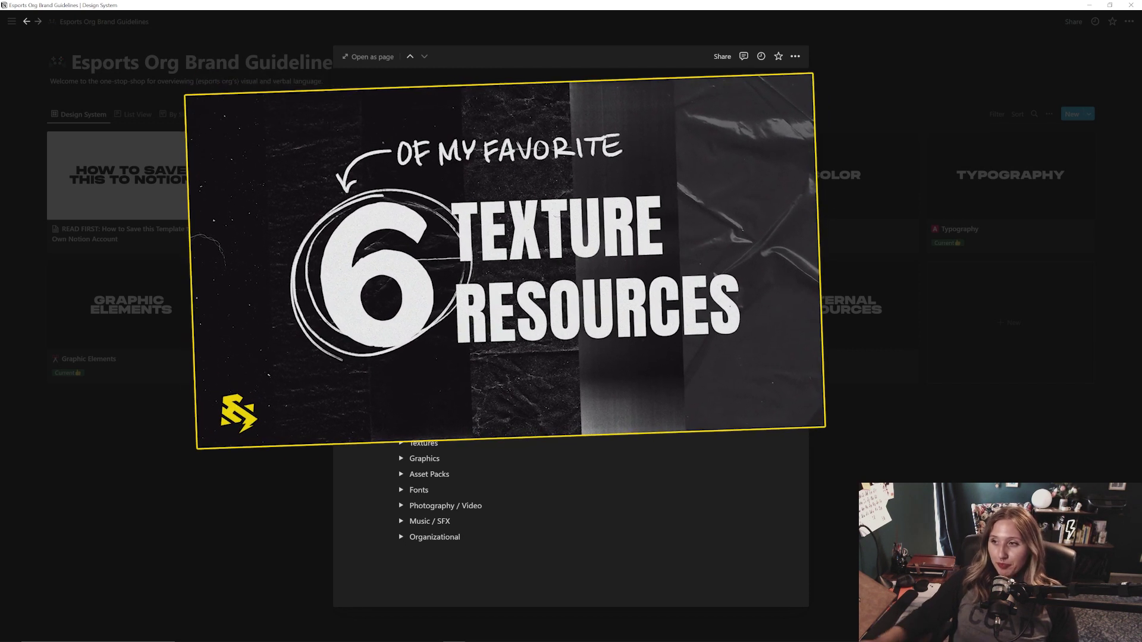
# - Expand the Textures, Graphics, Asset Packs, Fonts, Photography / Video, Music / SFX and Organizational categories
pyautogui.click(400, 442)
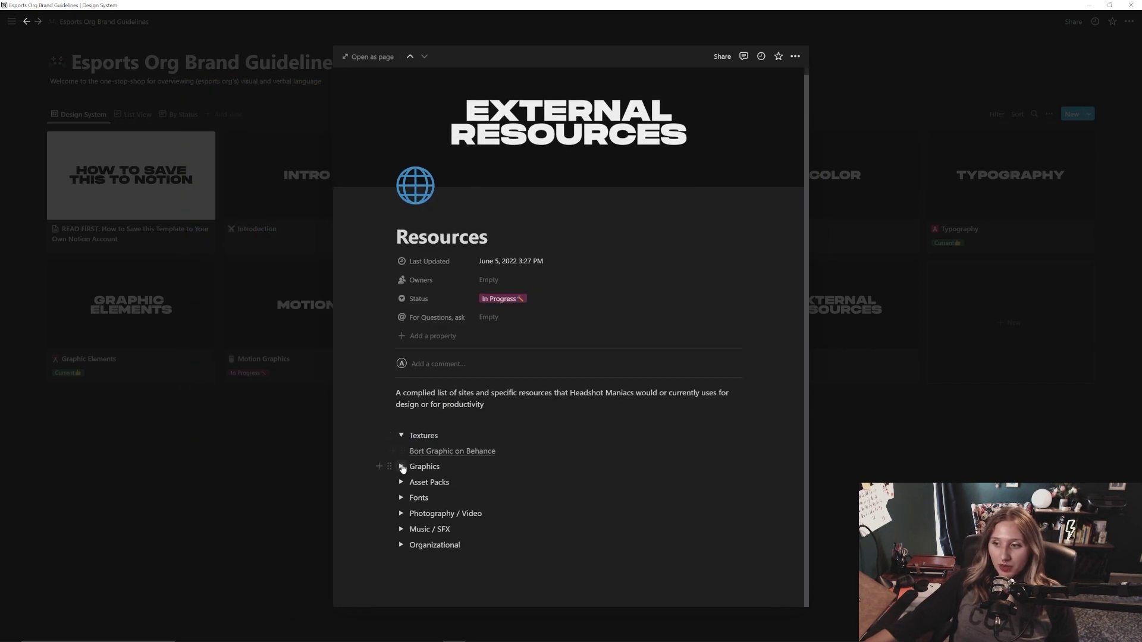
pyautogui.click(401, 467)
pyautogui.scroll(-1, 401, 467)
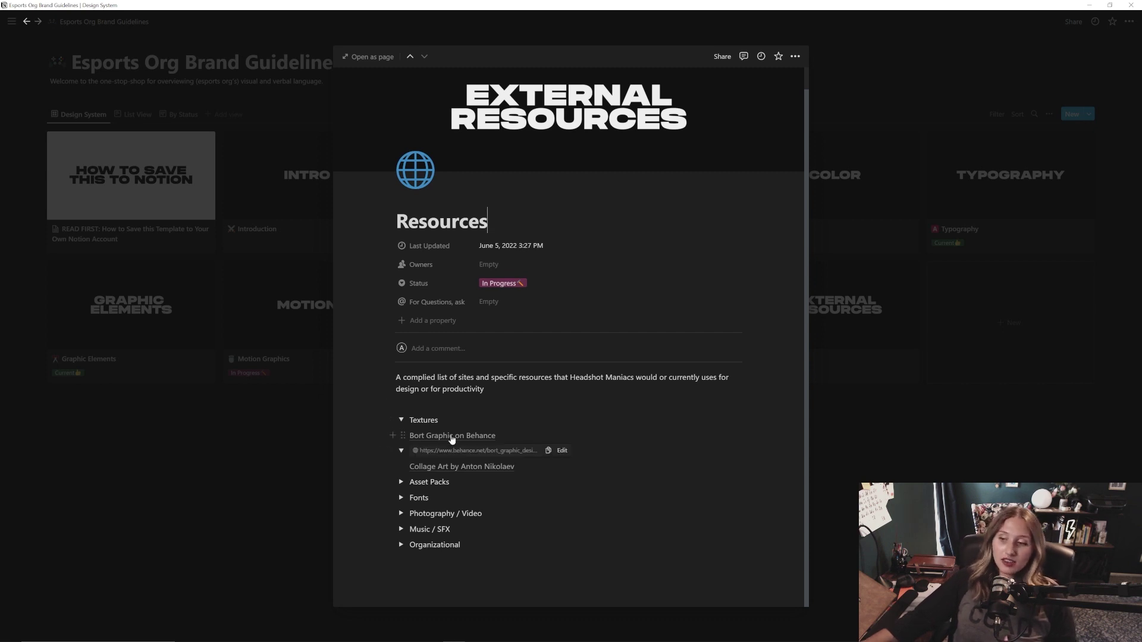
pyautogui.click(401, 481)
pyautogui.scroll(-1, 401, 491)
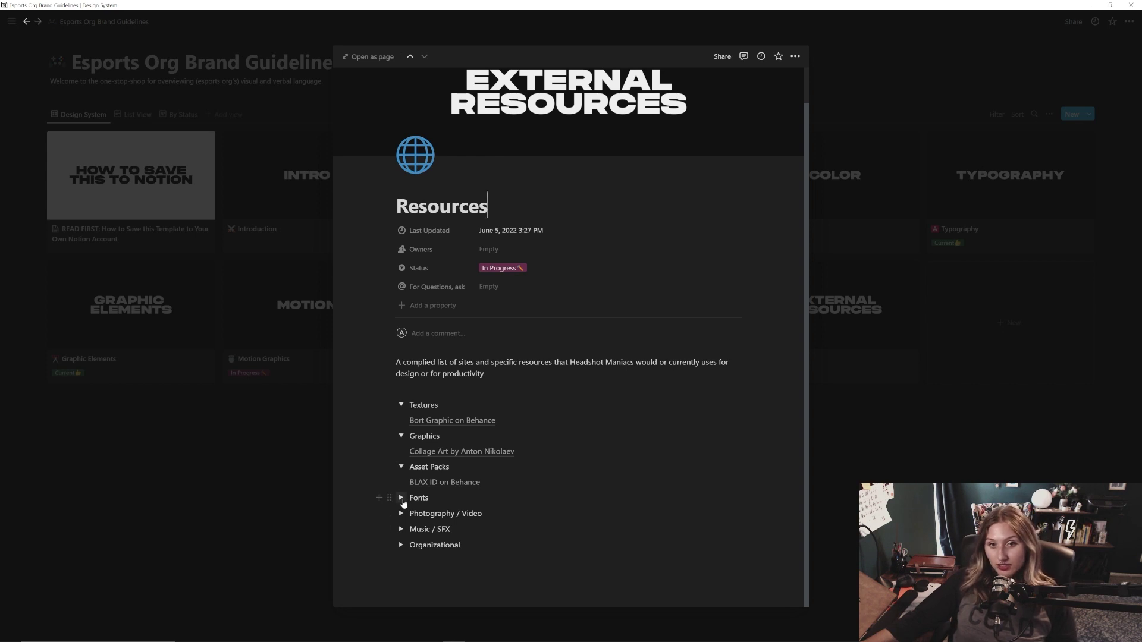
pyautogui.click(401, 498)
pyautogui.scroll(-1, 400, 508)
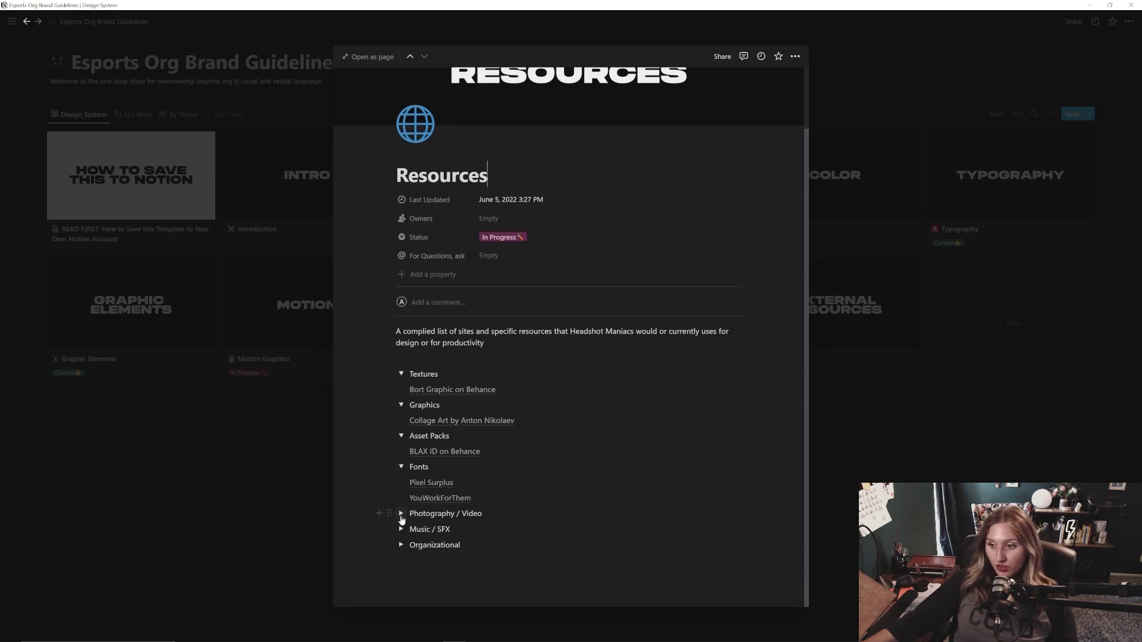
pyautogui.click(400, 515)
pyautogui.scroll(-1, 401, 518)
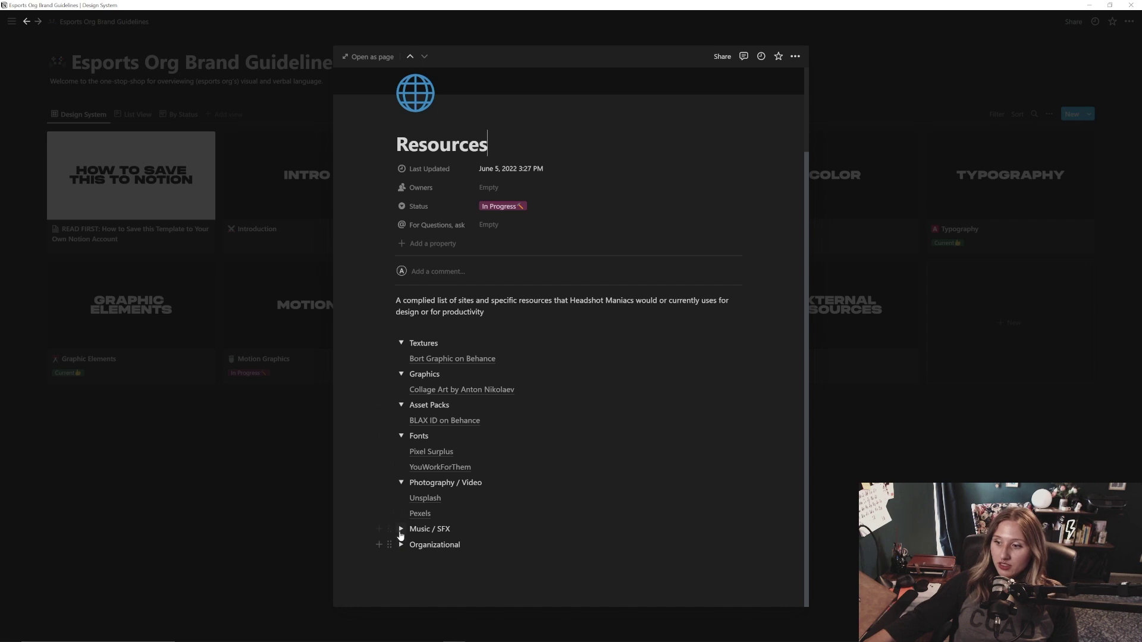
pyautogui.click(401, 529)
pyautogui.scroll(-1, 401, 535)
pyautogui.click(401, 546)
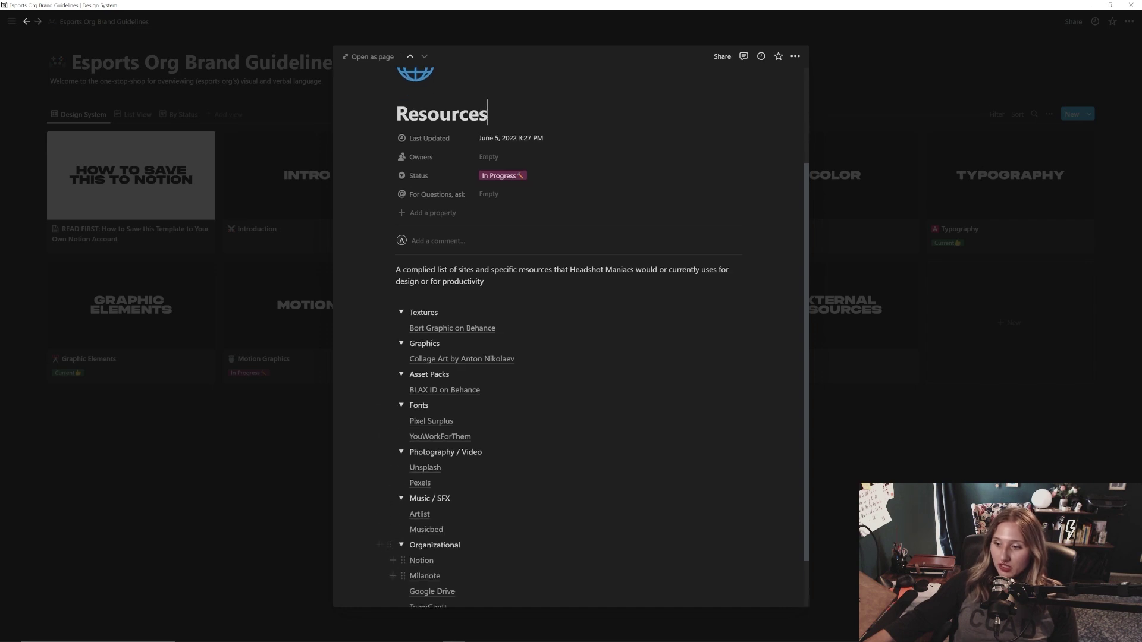
pyautogui.scroll(-2, 402, 549)
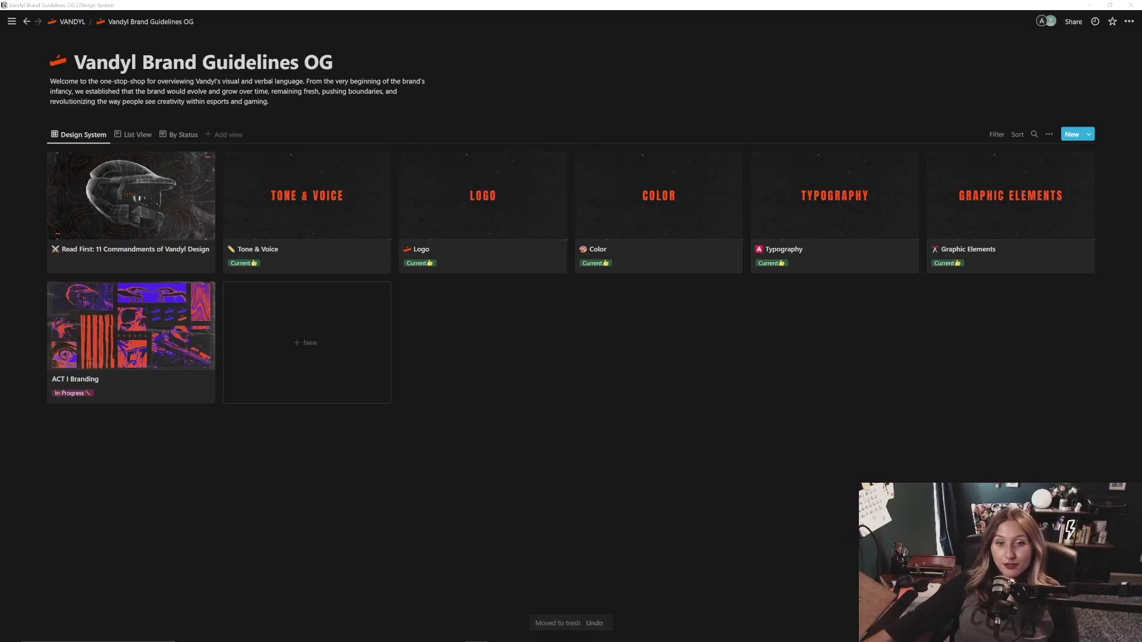
pyautogui.moveTo(483, 196)
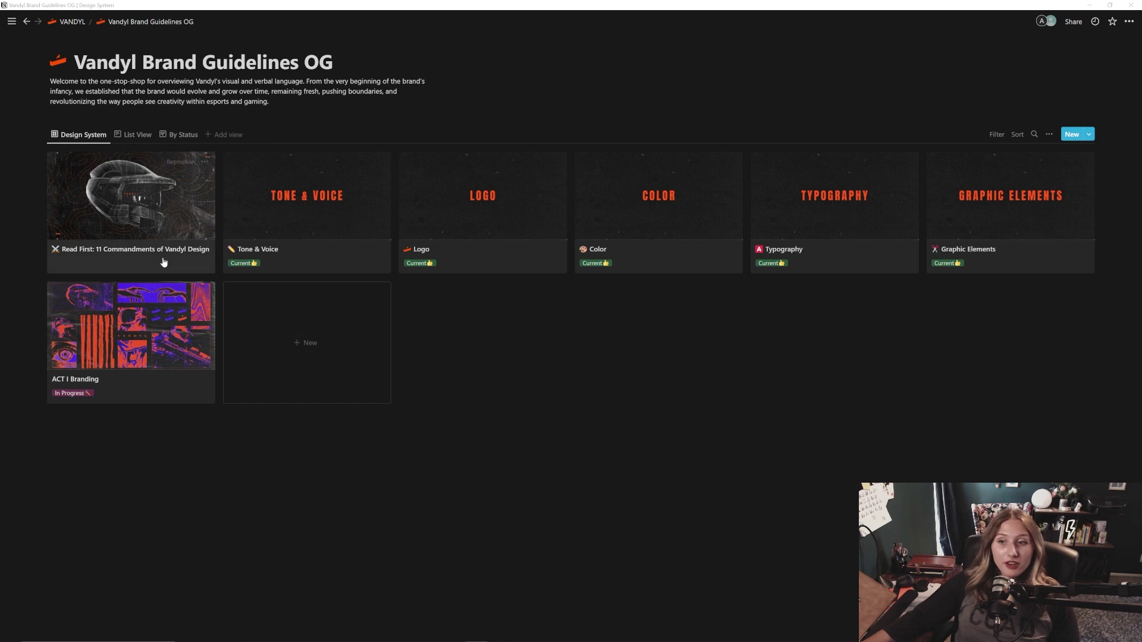
pyautogui.moveTo(306, 212)
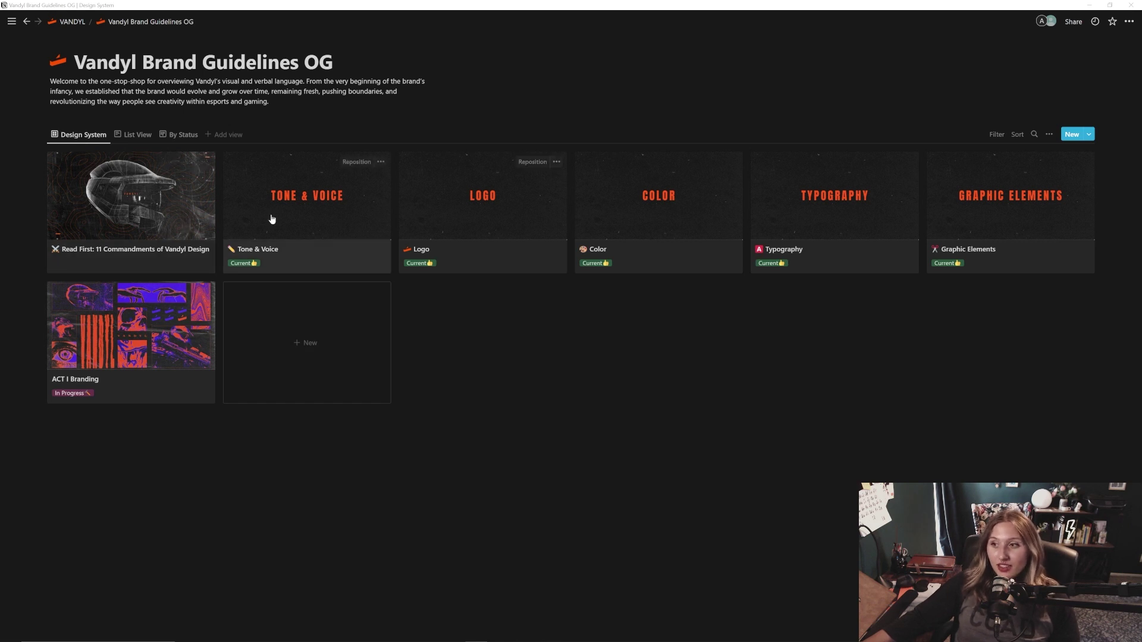
# - Preview the Read First: 11 Commandments of Vandyl Design page from the OG gallery
pyautogui.click(152, 207)
pyautogui.scroll(-2, 660, 410)
pyautogui.scroll(-2, 660, 409)
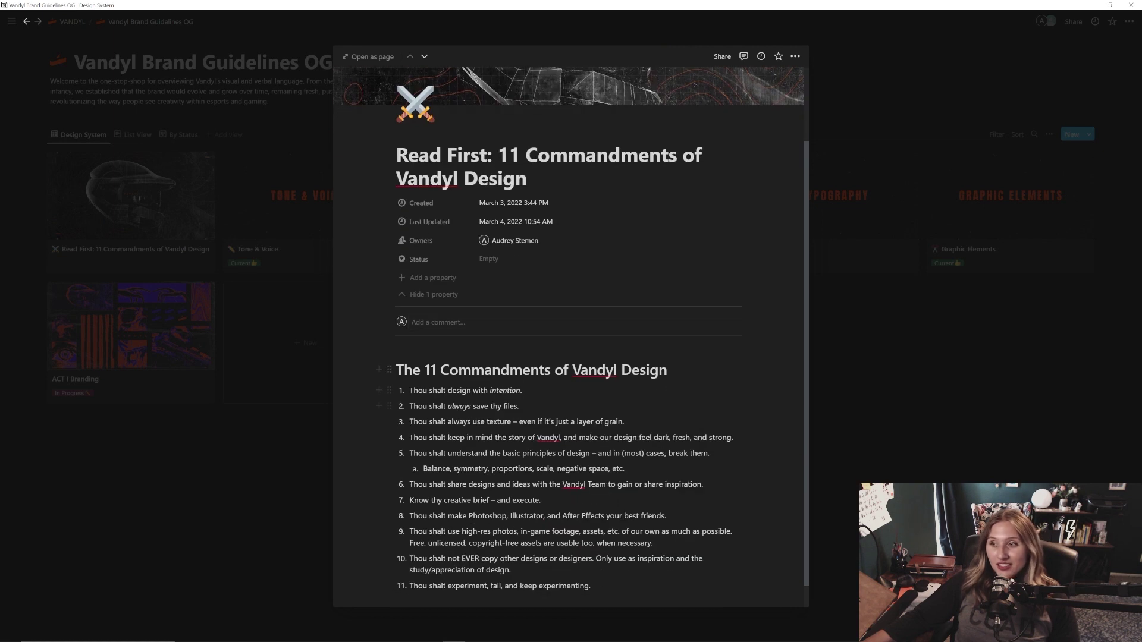
pyautogui.scroll(-1, 597, 275)
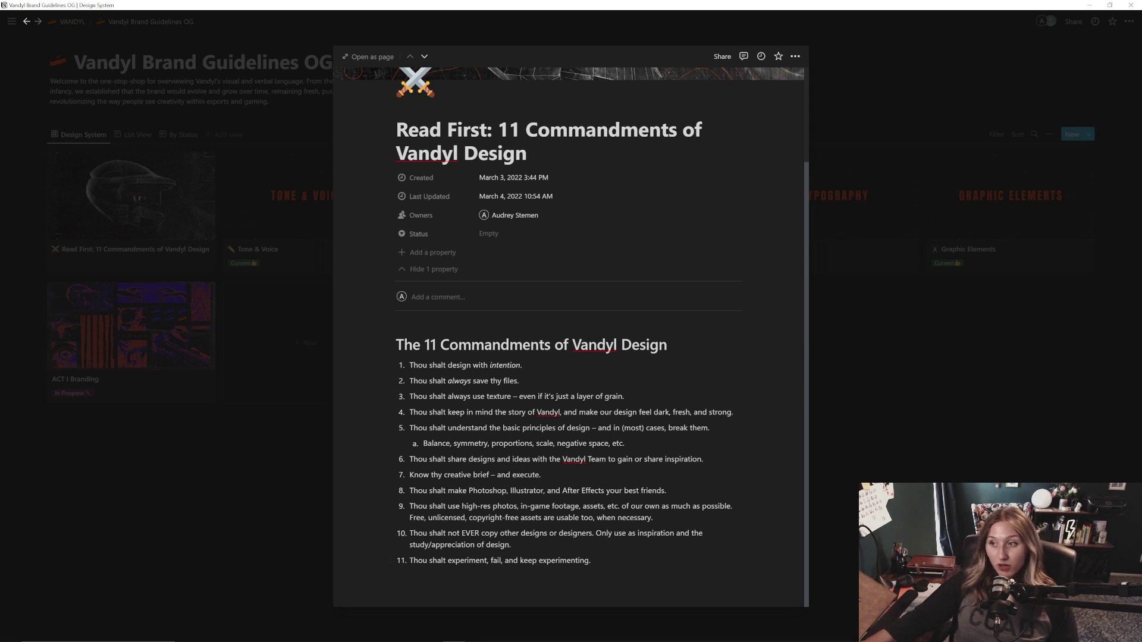
pyautogui.click(884, 407)
pyautogui.click(325, 196)
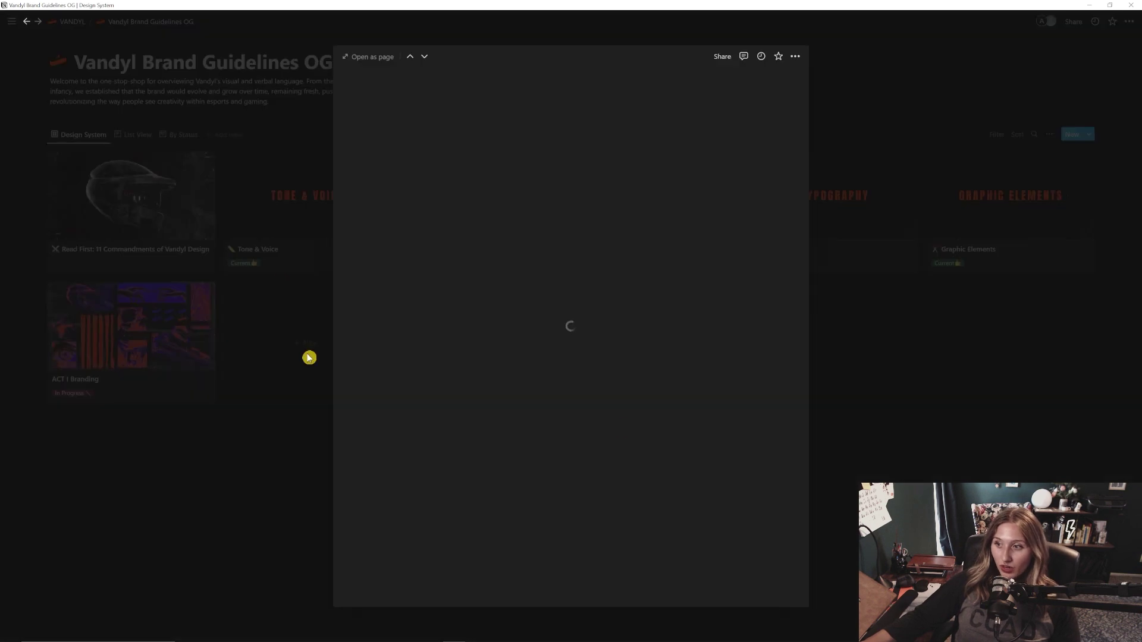
pyautogui.scroll(-5, 615, 284)
pyautogui.scroll(-5, 616, 284)
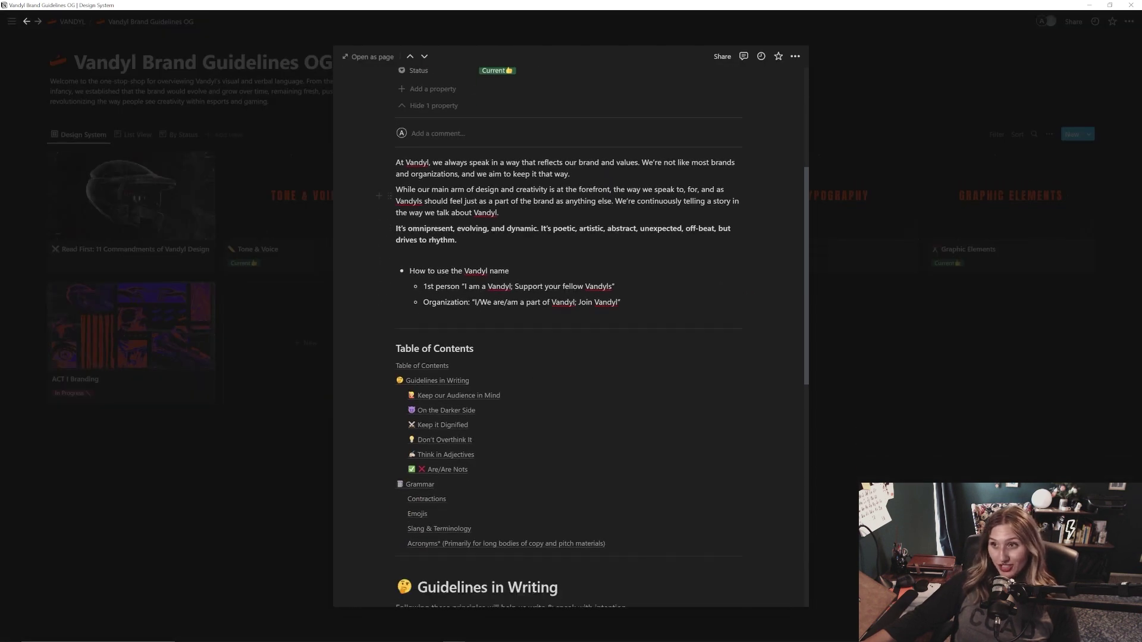
pyautogui.scroll(-4, 616, 284)
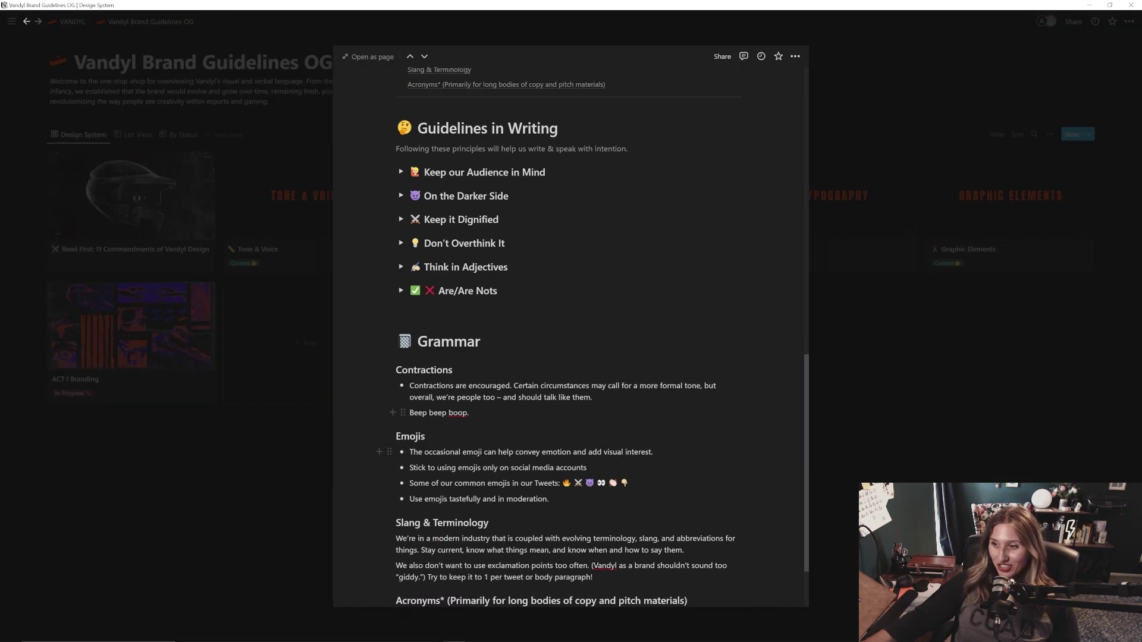
pyautogui.click(399, 196)
pyautogui.scroll(-5, 615, 284)
pyautogui.scroll(-3, 615, 284)
pyautogui.click(900, 401)
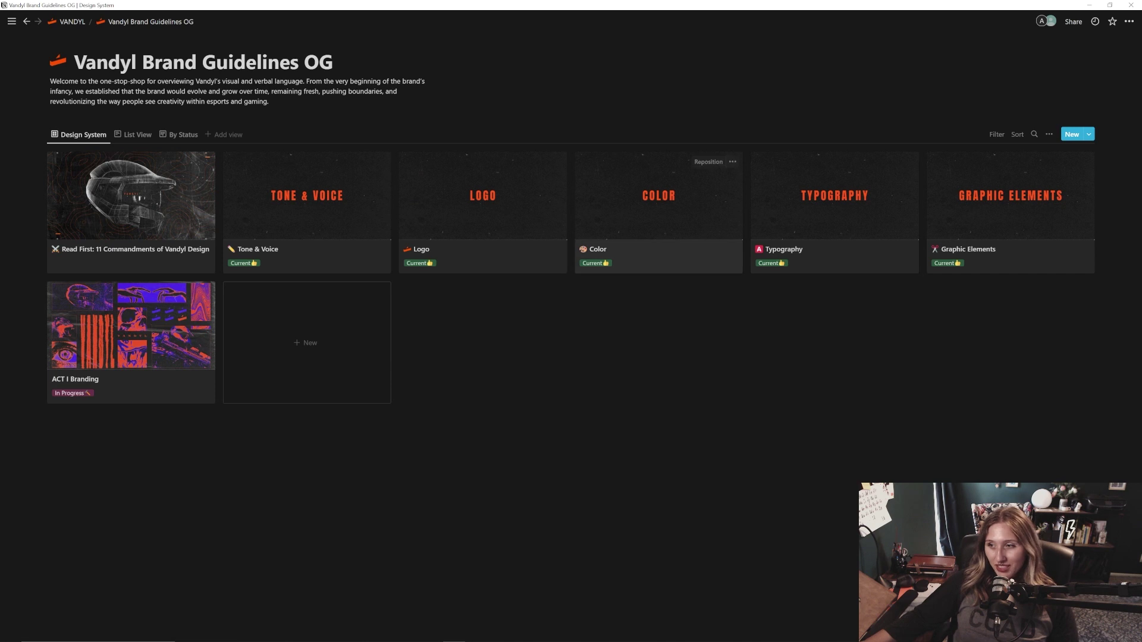
# - Preview the Vandyl Logo page, checking its icon and status menus but keeping status Current
pyautogui.click(511, 204)
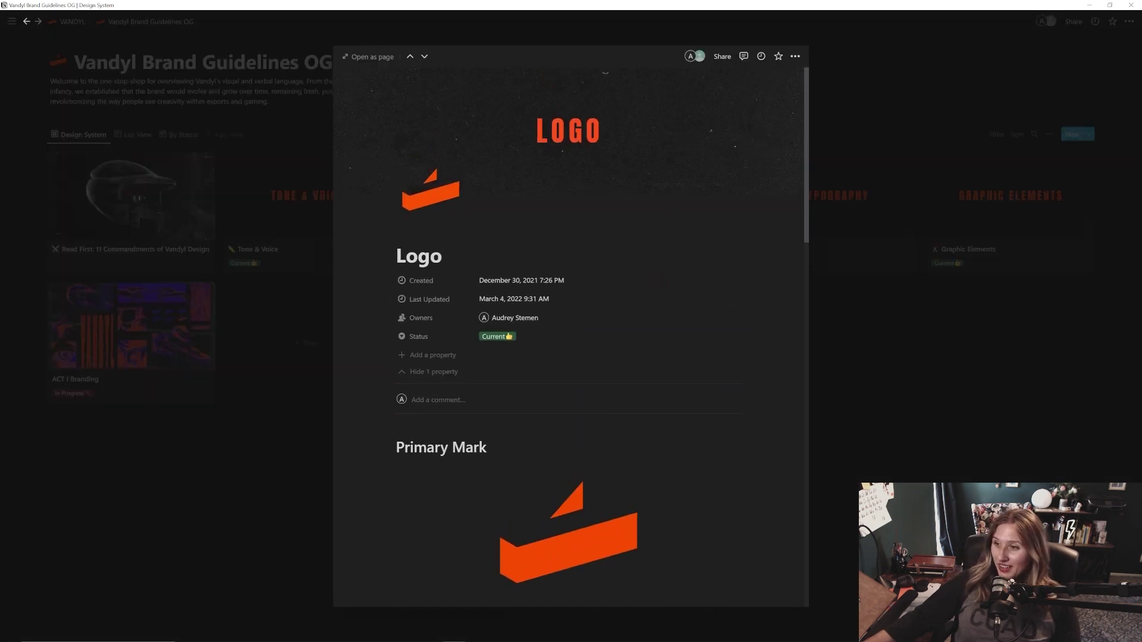
pyautogui.click(430, 201)
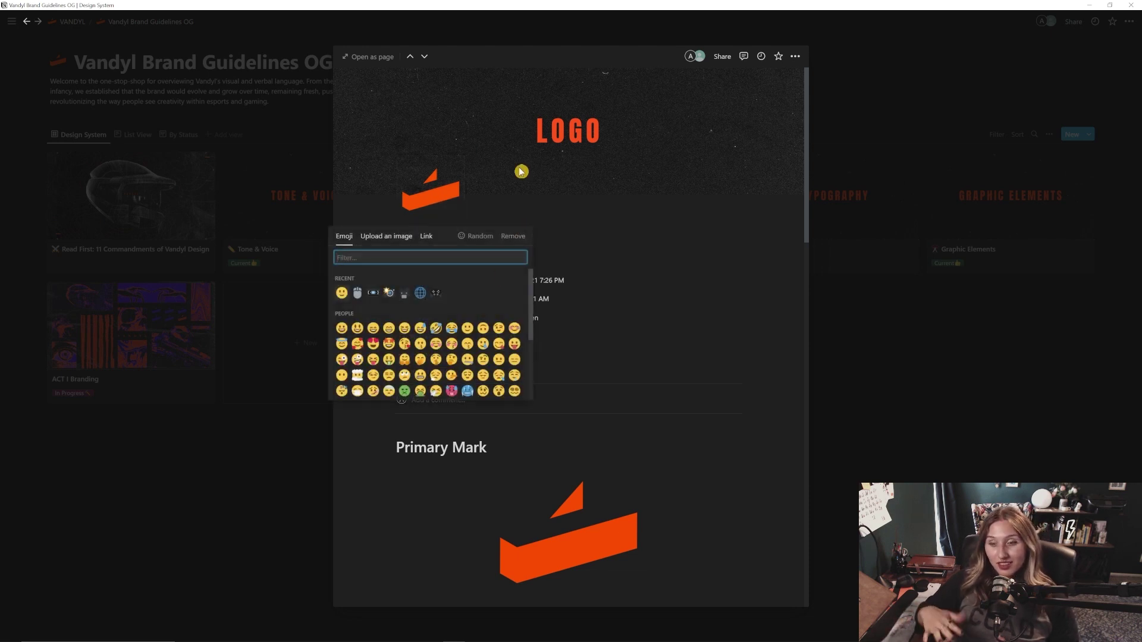
pyautogui.click(620, 226)
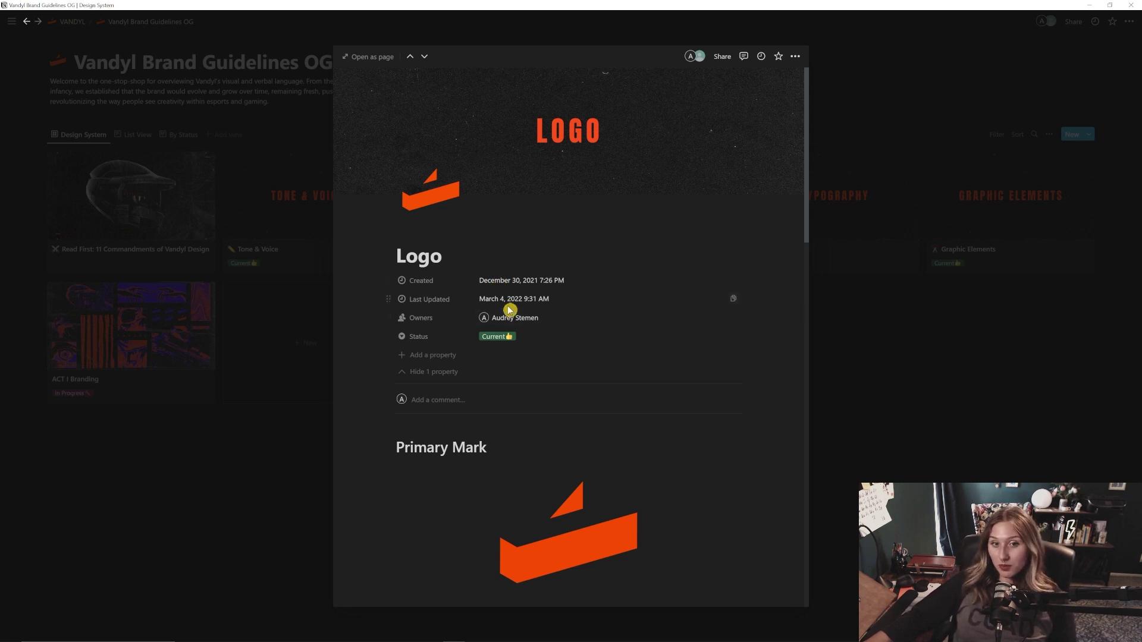
pyautogui.scroll(-1, 559, 299)
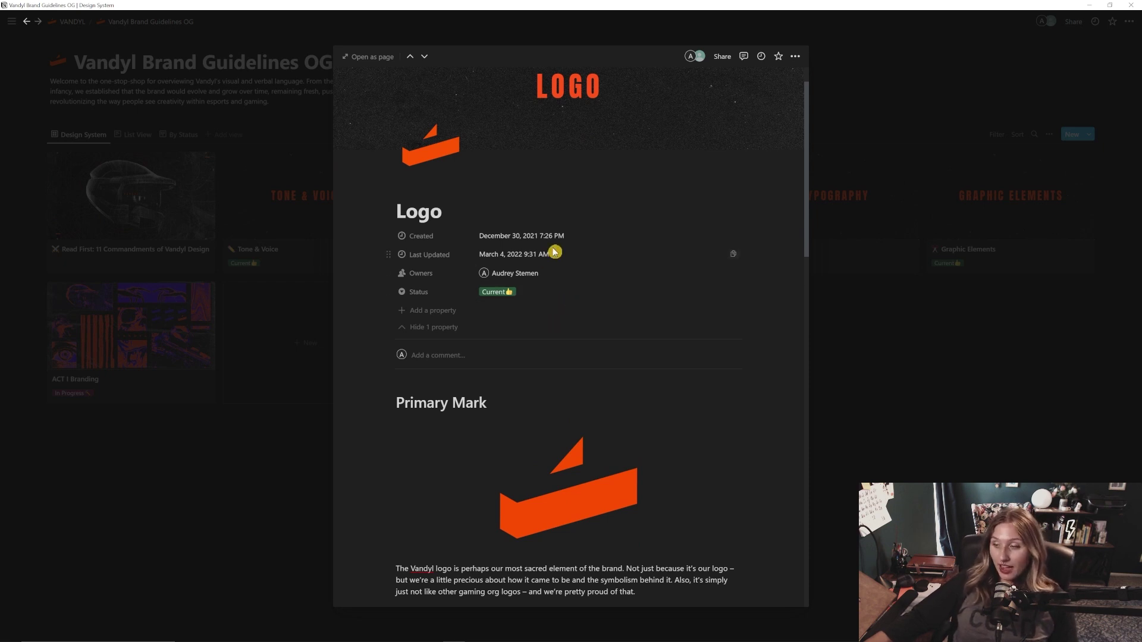
pyautogui.scroll(-1, 534, 255)
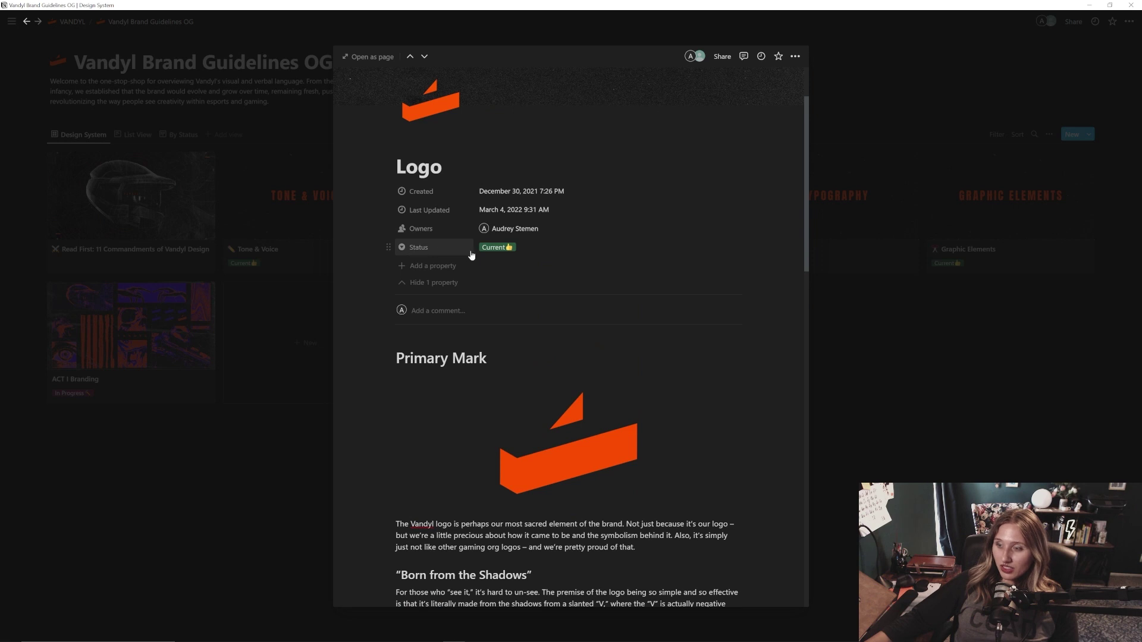
pyautogui.click(509, 253)
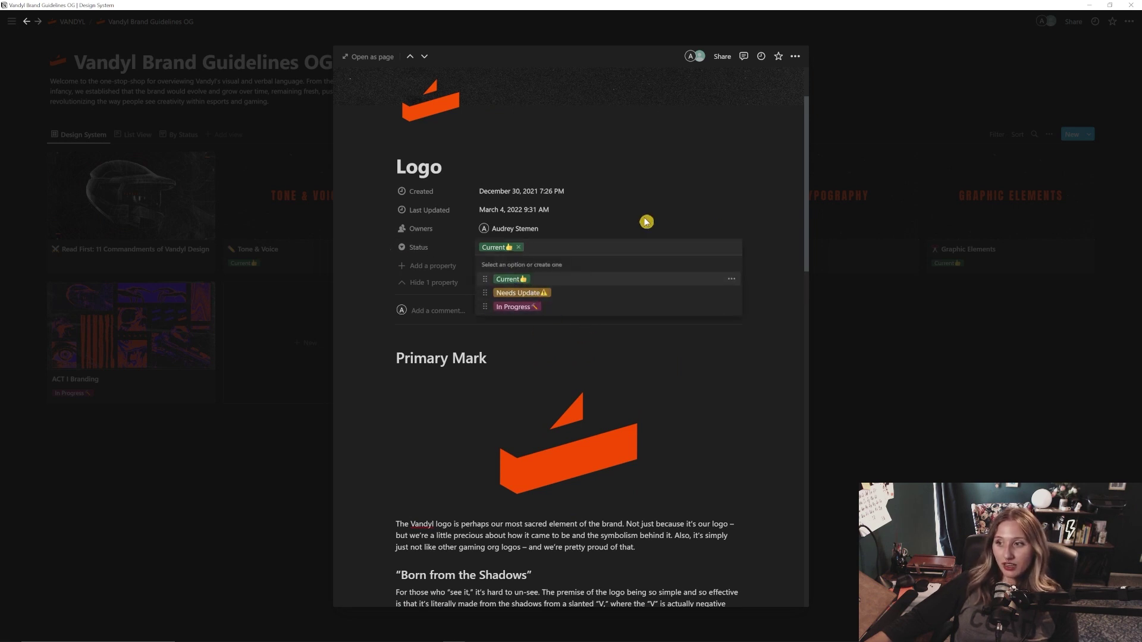
pyautogui.click(605, 158)
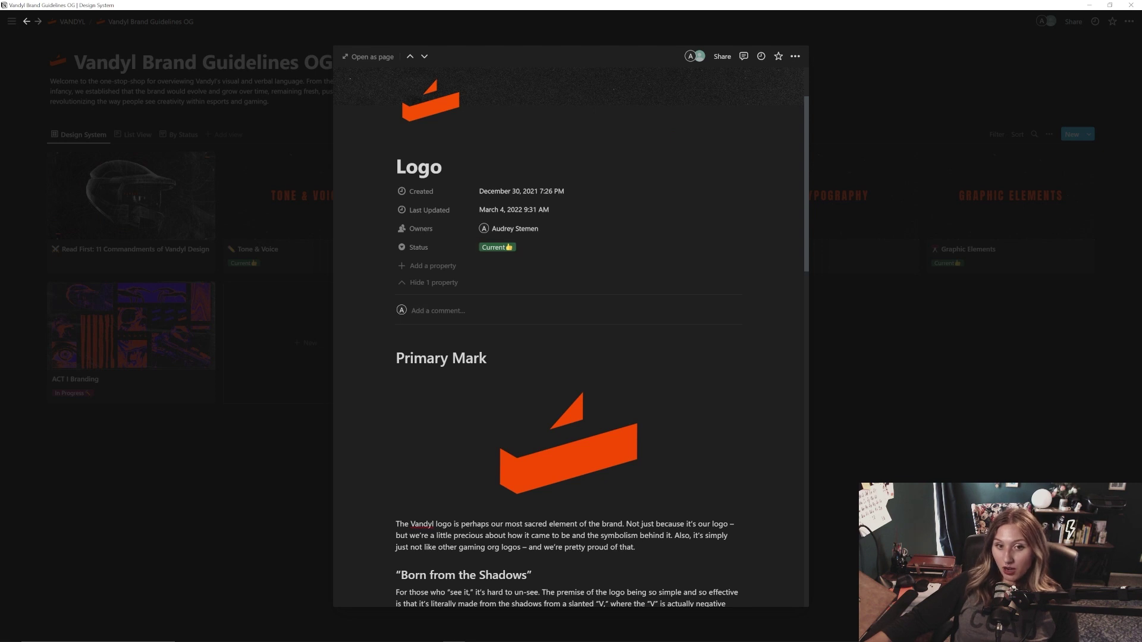
pyautogui.scroll(-4, 571, 357)
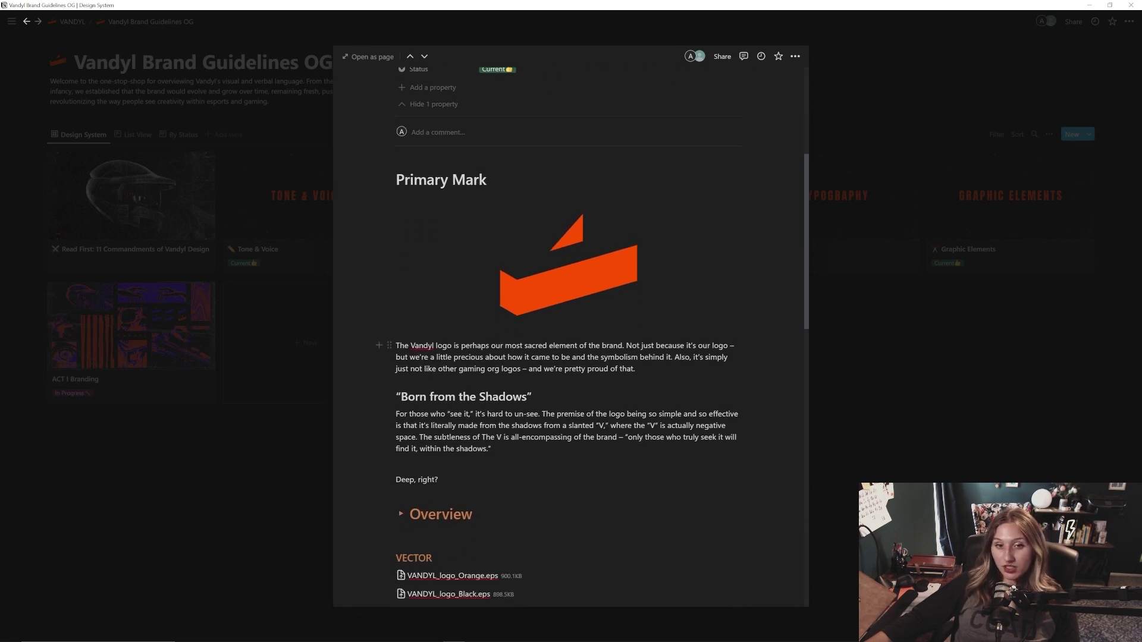
pyautogui.scroll(-4, 572, 357)
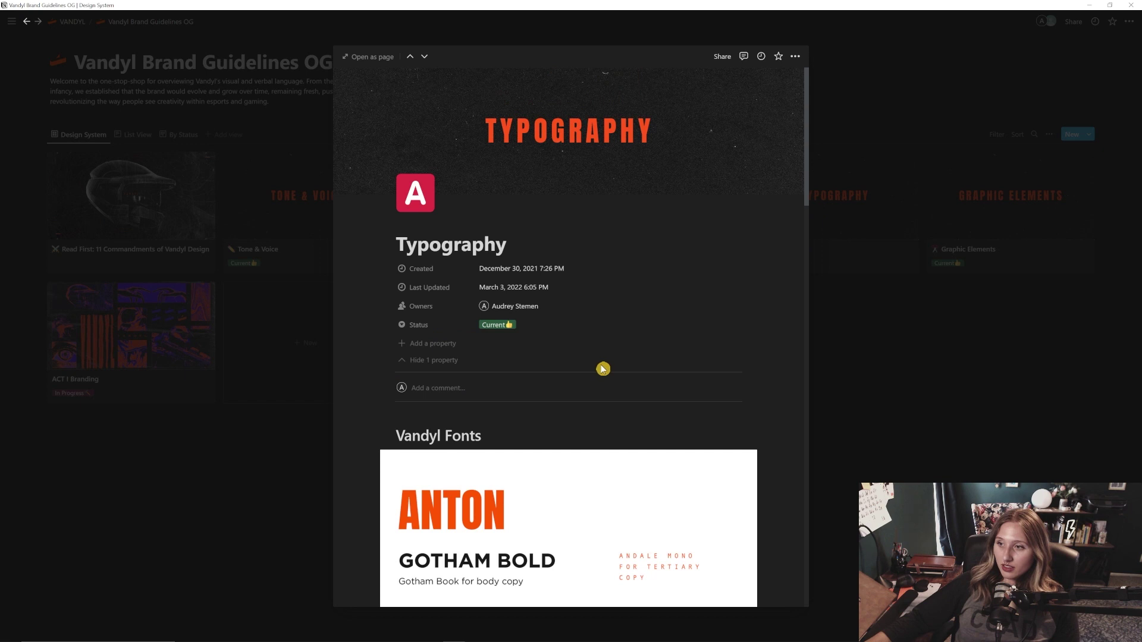
pyautogui.scroll(-3, 603, 369)
pyautogui.scroll(2, 603, 368)
pyautogui.scroll(-3, 625, 402)
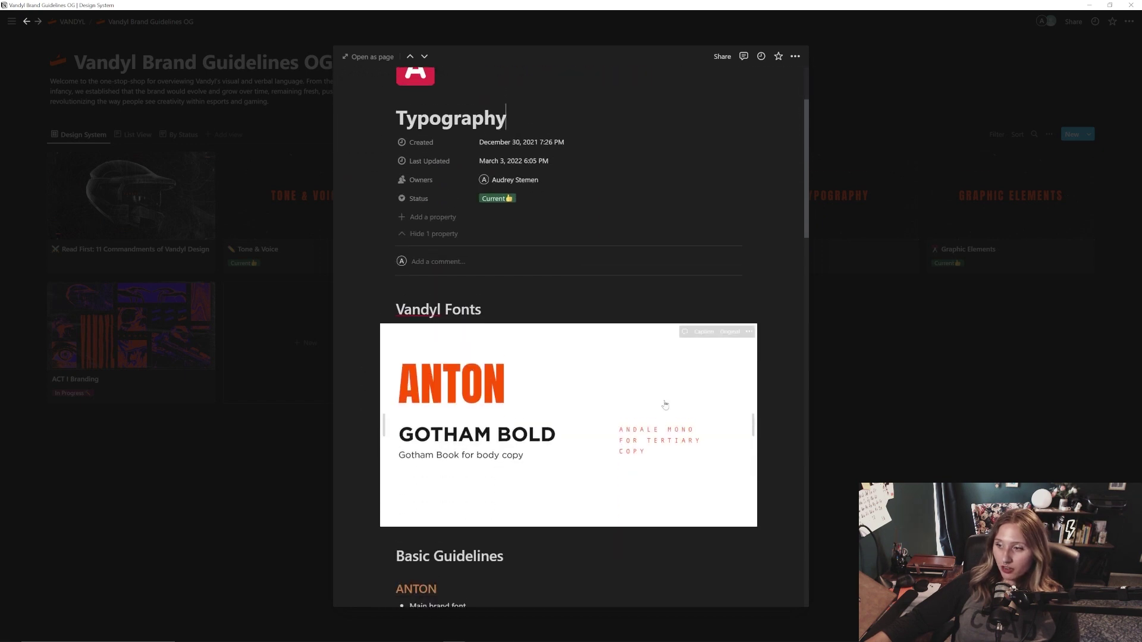
pyautogui.scroll(-2, 683, 435)
pyautogui.scroll(-1, 684, 435)
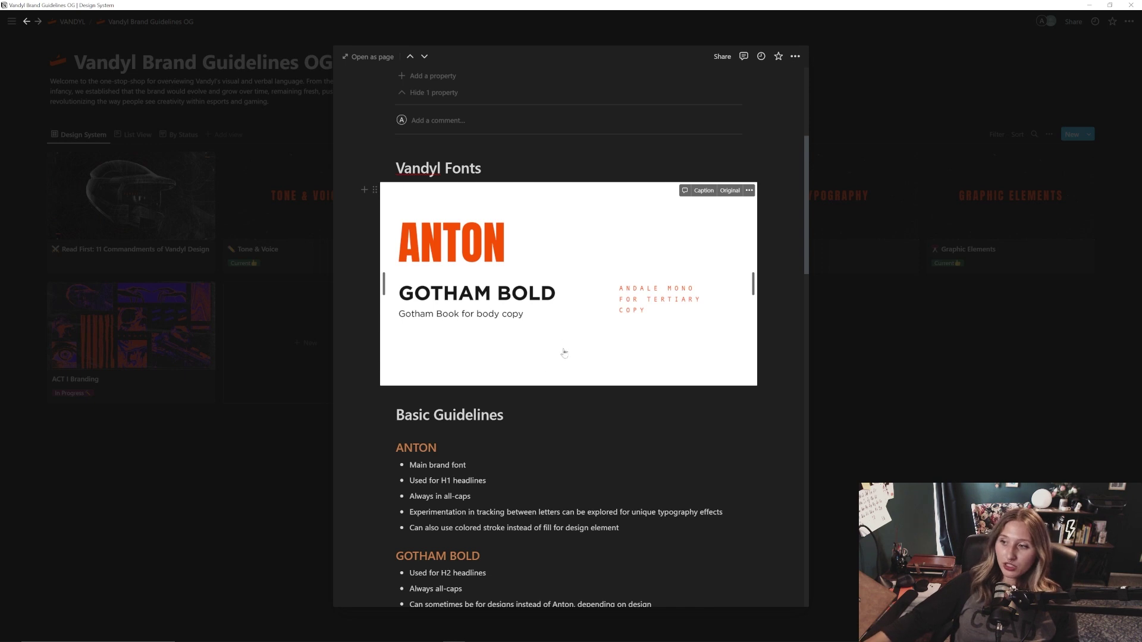
pyautogui.scroll(-2, 554, 340)
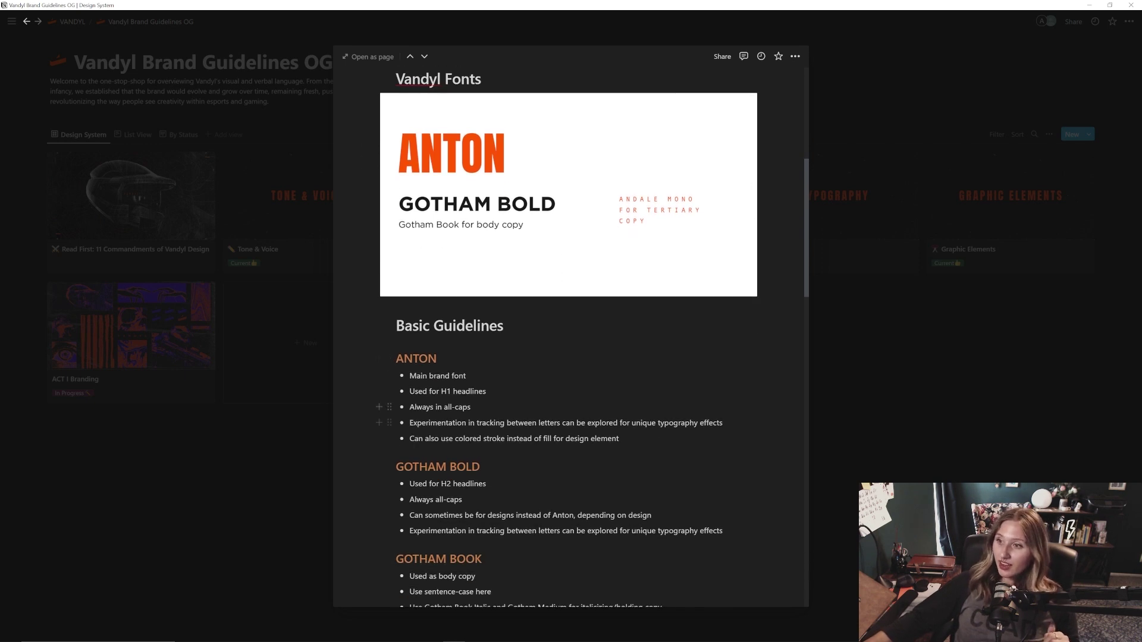
pyautogui.scroll(-2, 554, 339)
pyautogui.scroll(-1, 555, 339)
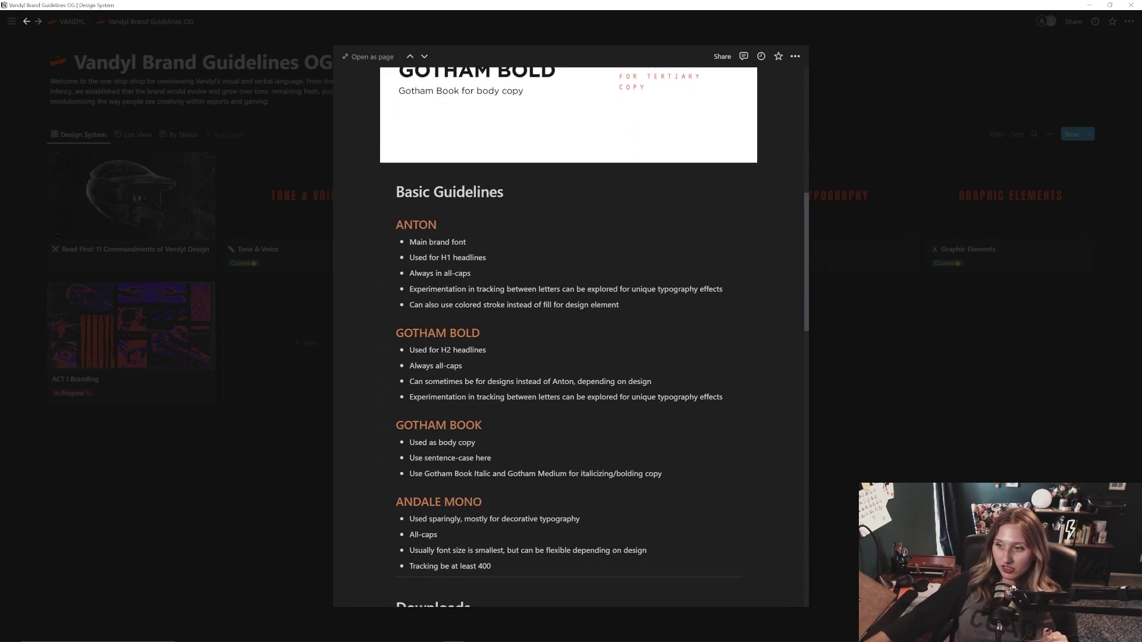
pyautogui.scroll(-5, 554, 339)
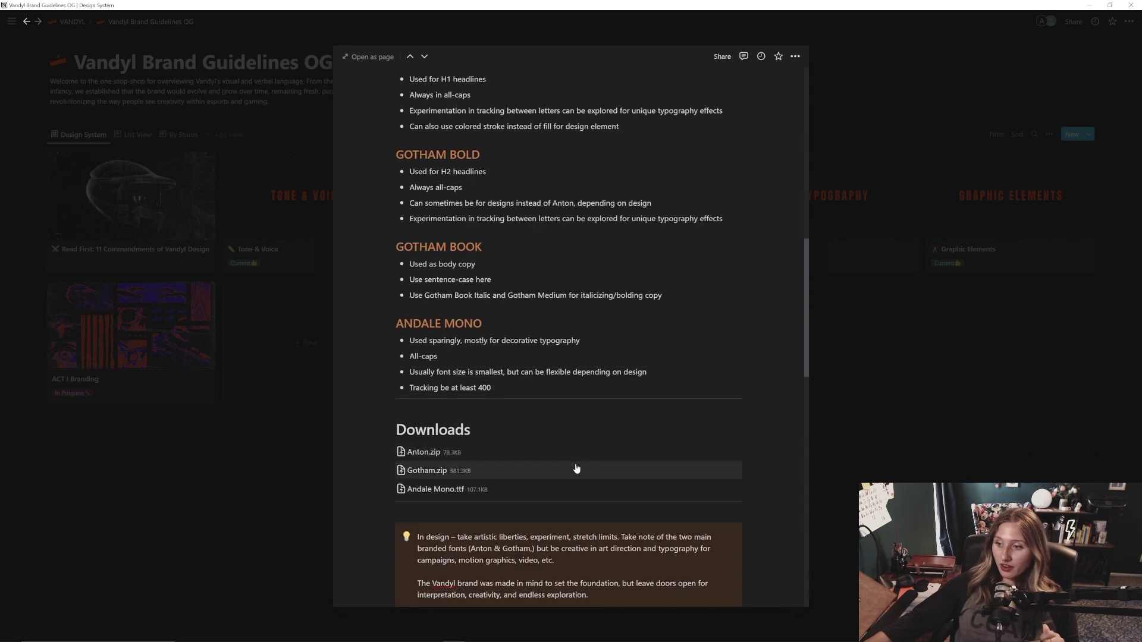
pyautogui.scroll(-3, 554, 339)
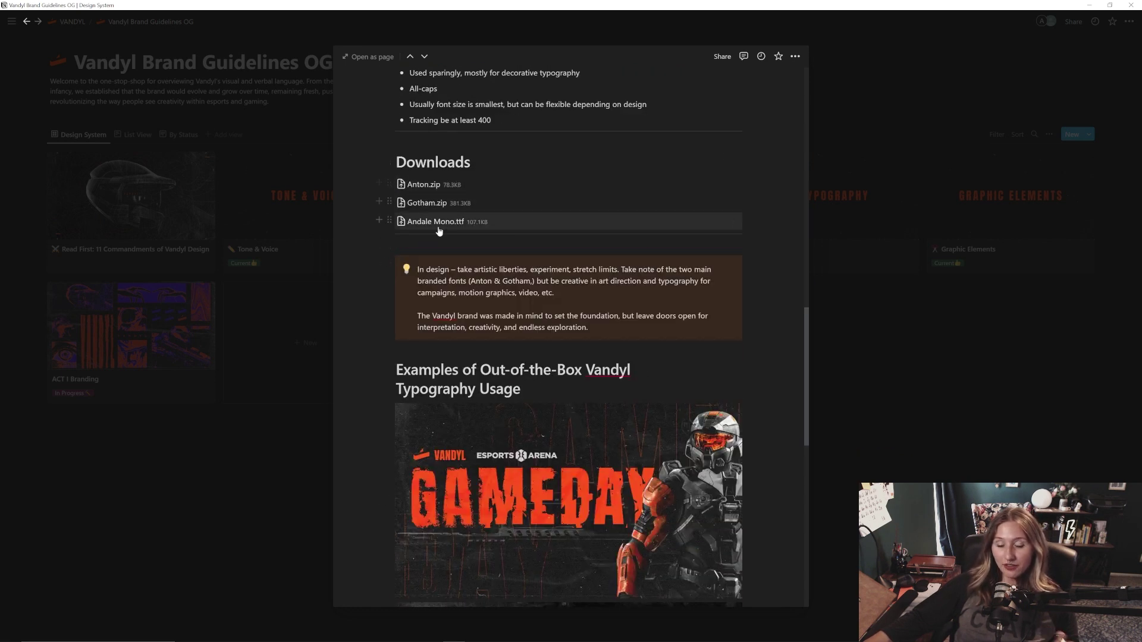
pyautogui.moveTo(435, 489)
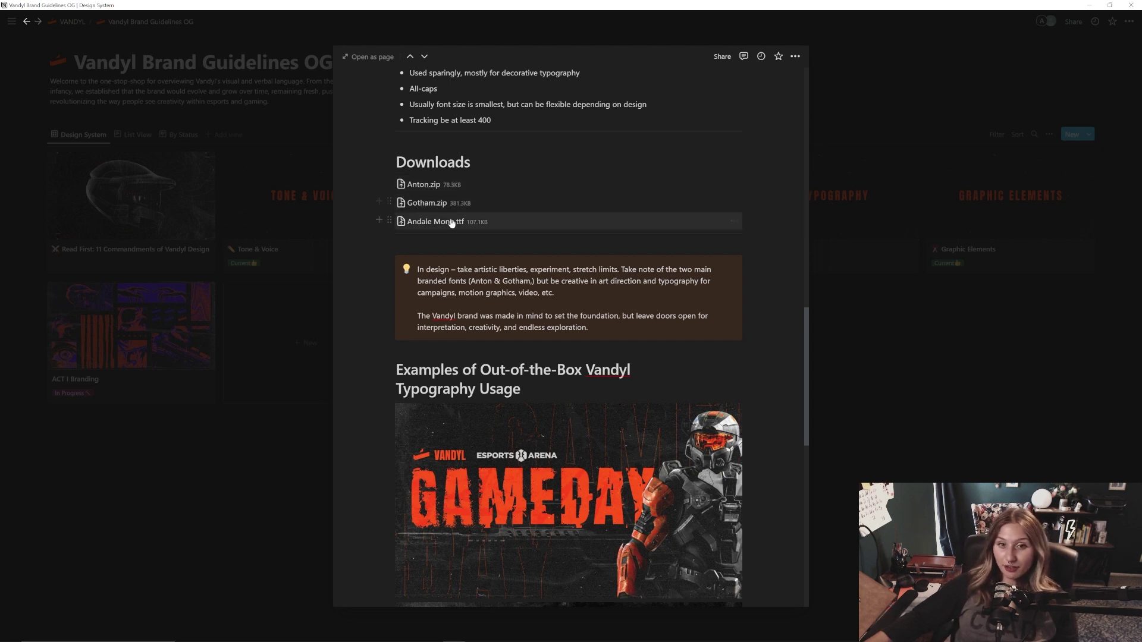
pyautogui.scroll(-1, 452, 223)
pyautogui.scroll(2, 452, 222)
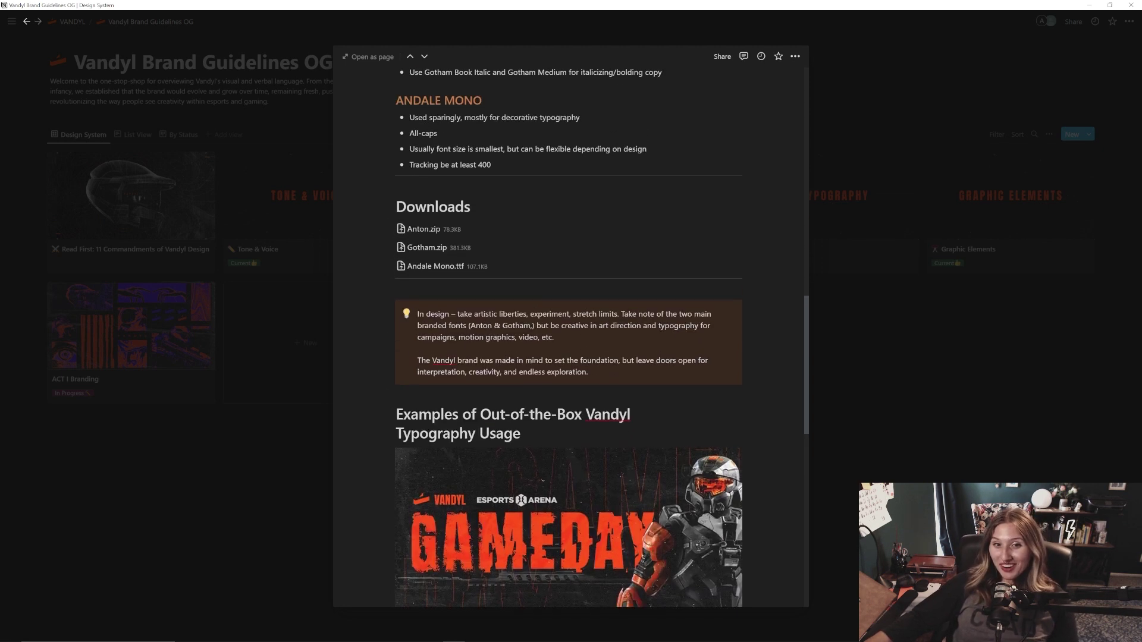
pyautogui.scroll(-3, 569, 357)
pyautogui.scroll(-2, 568, 357)
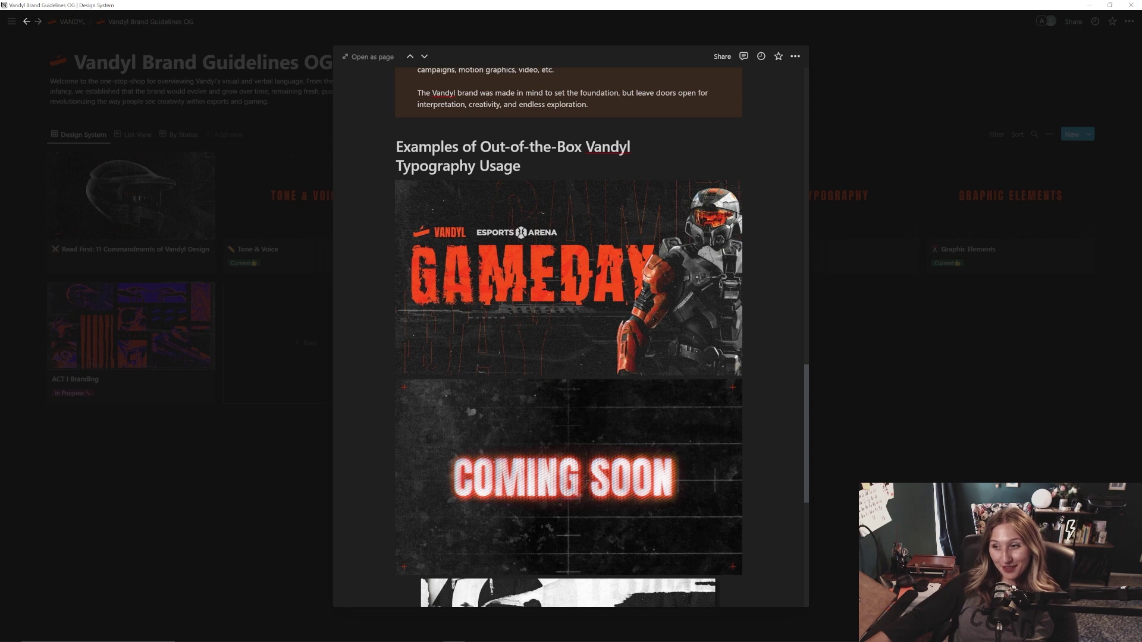
pyautogui.scroll(1, 569, 357)
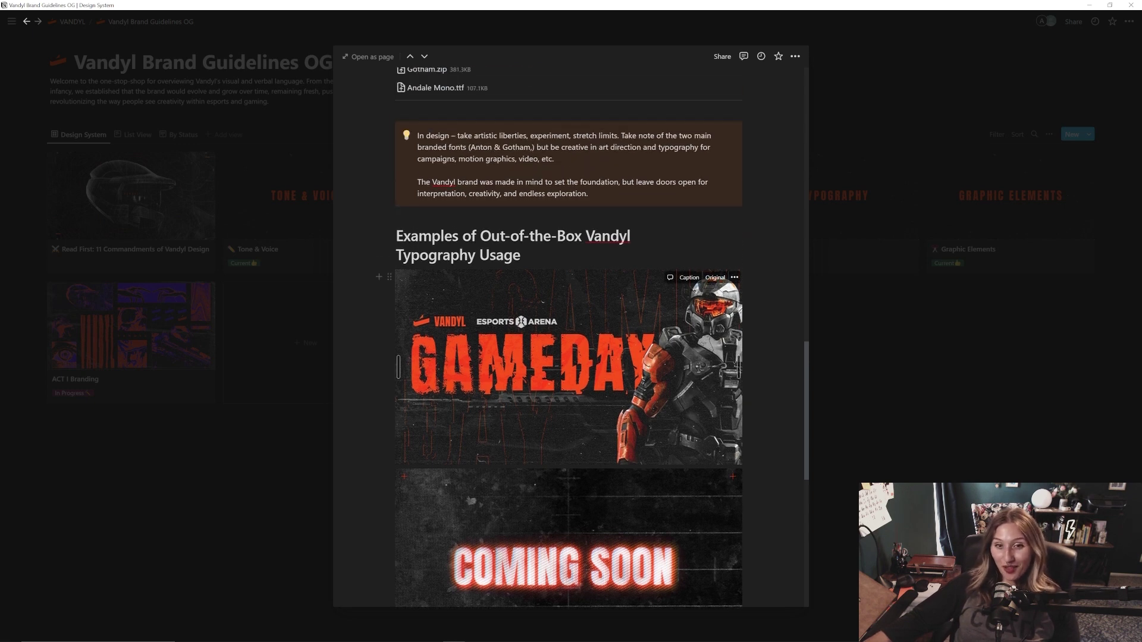
pyautogui.scroll(-3, 569, 357)
pyautogui.scroll(4, 568, 358)
pyautogui.scroll(-2, 569, 357)
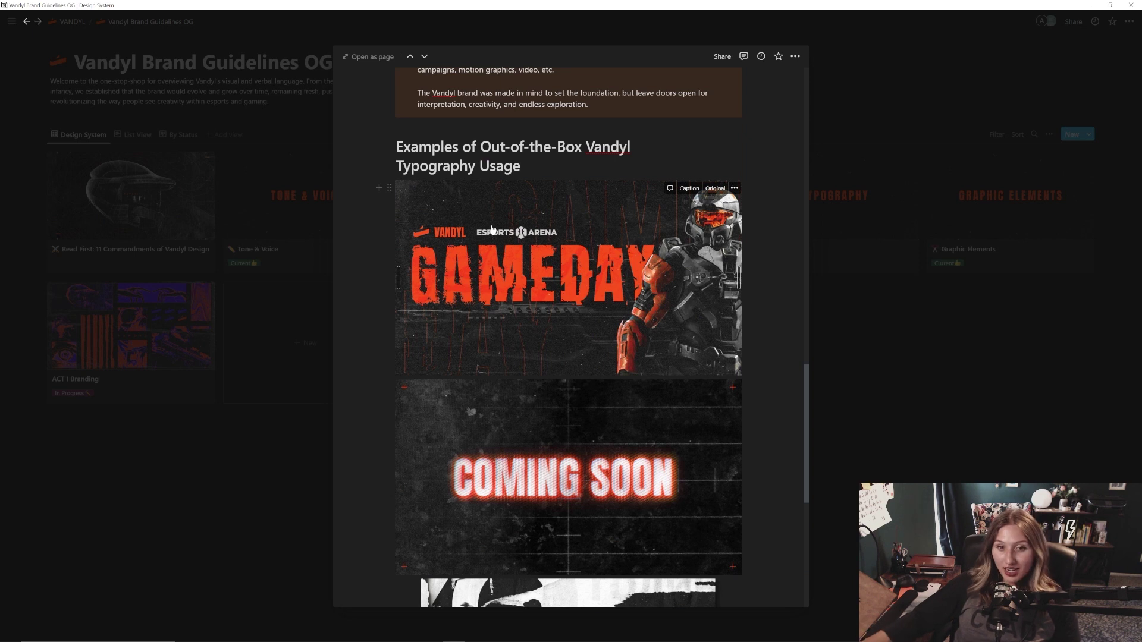
pyautogui.scroll(-2, 620, 244)
pyautogui.scroll(-2, 620, 243)
pyautogui.scroll(-2, 625, 357)
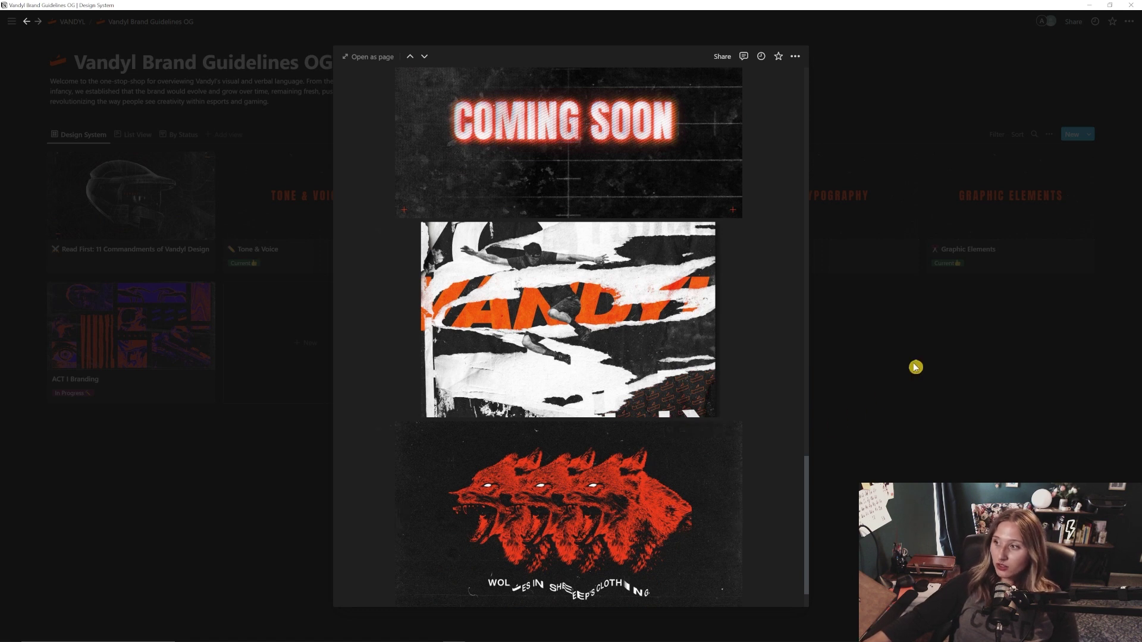
pyautogui.hotkey('ctrl', 'shift', 'j')
pyautogui.scroll(-2, 723, 380)
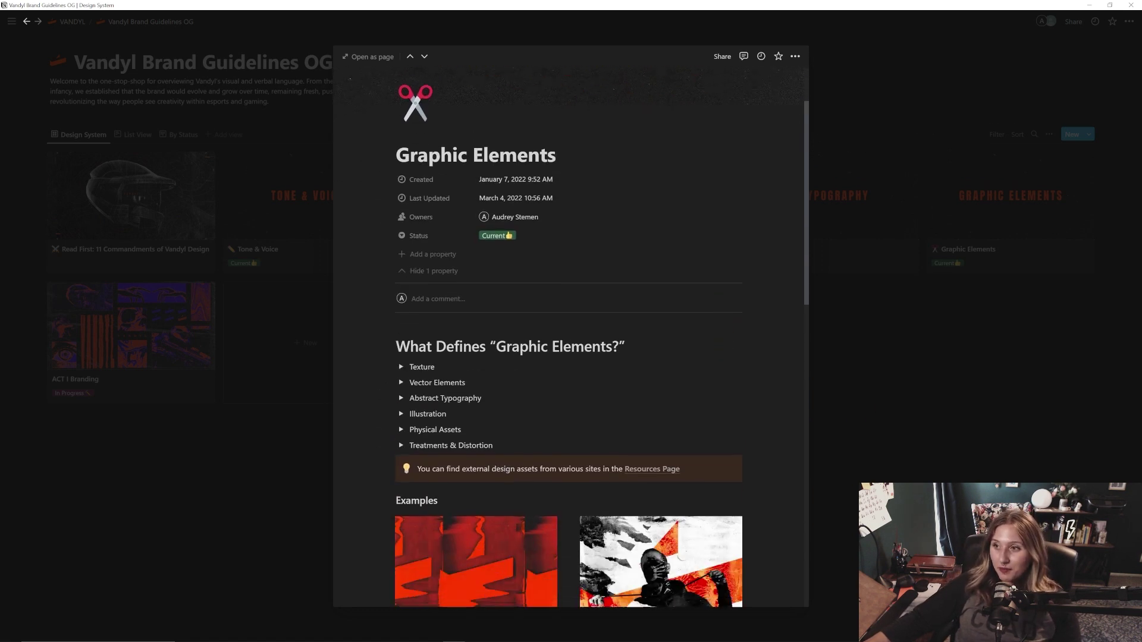
pyautogui.scroll(-3, 724, 378)
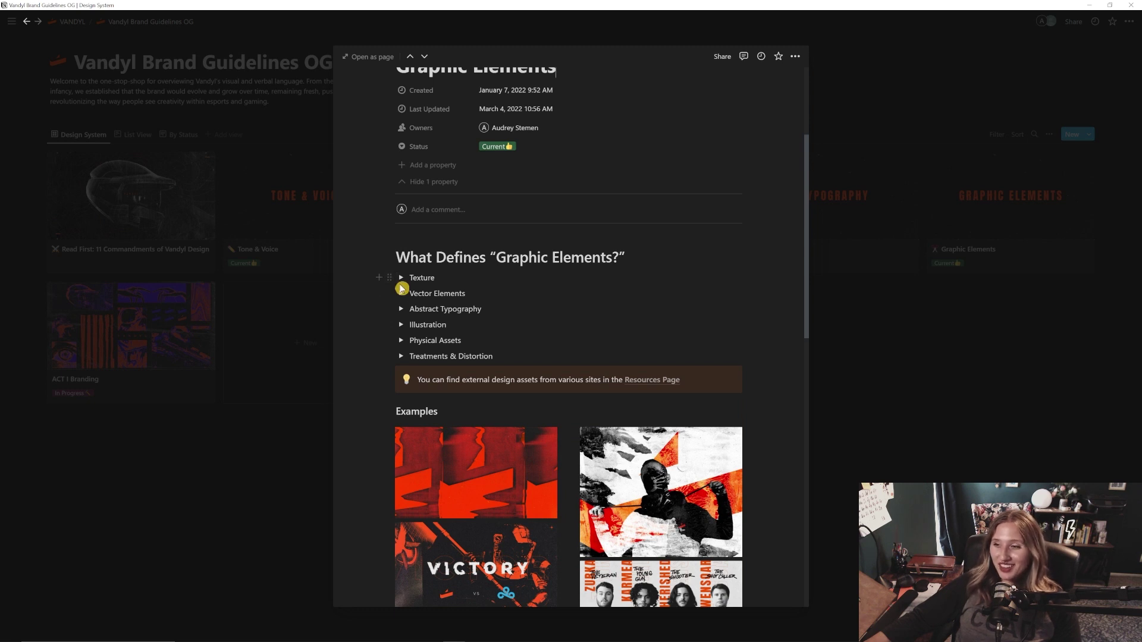
pyautogui.scroll(-2, 477, 290)
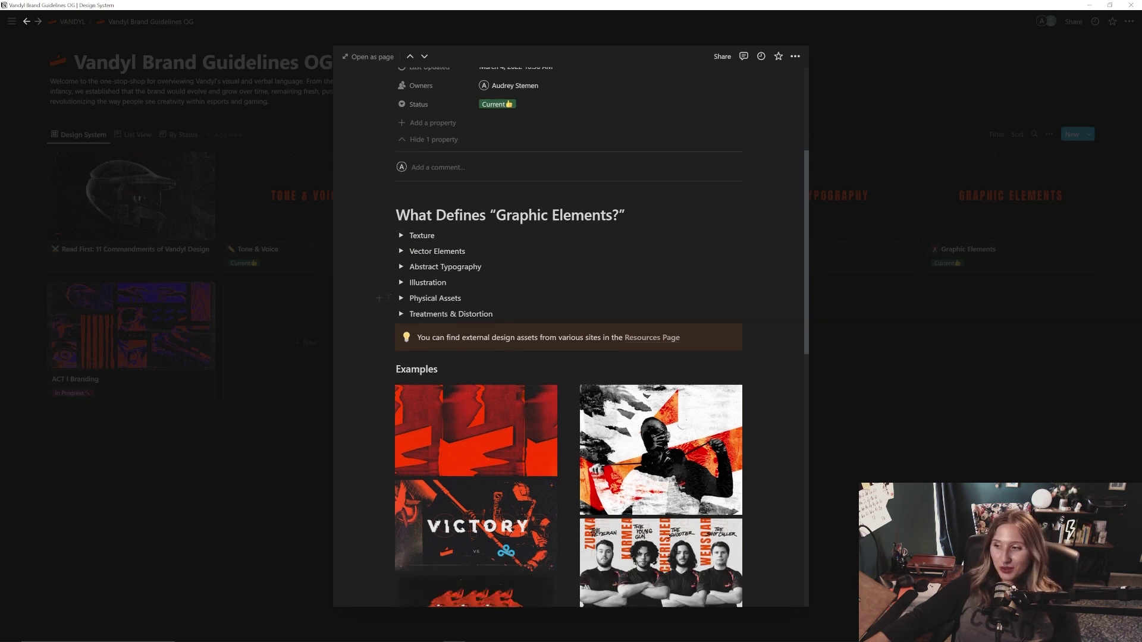
pyautogui.scroll(-2, 477, 290)
pyautogui.scroll(-3, 477, 290)
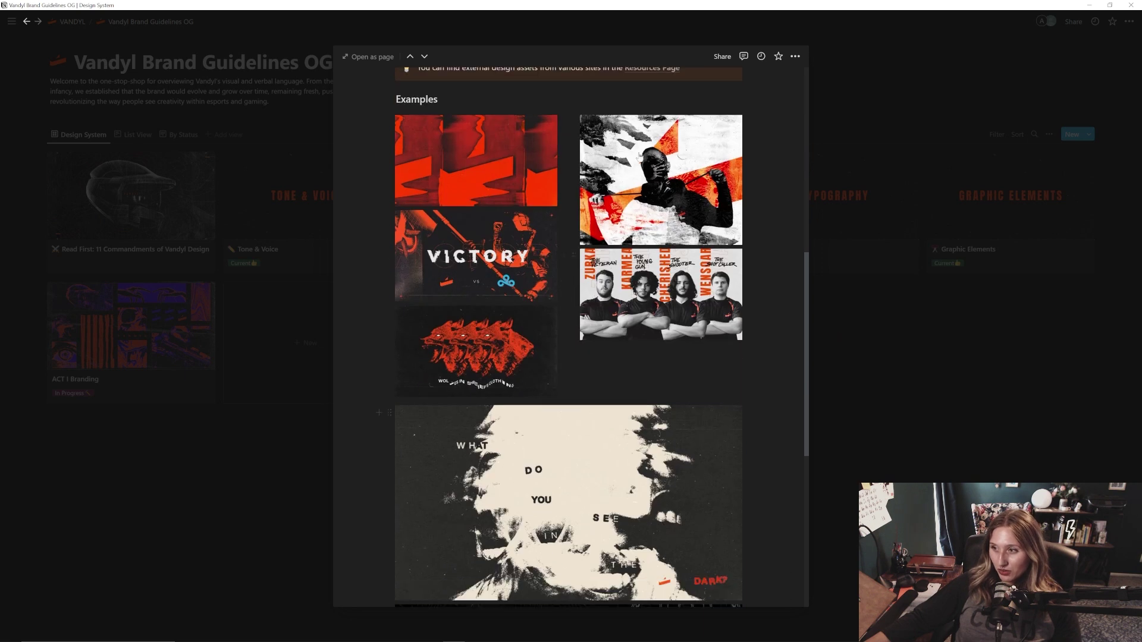
pyautogui.scroll(-1, 722, 468)
pyautogui.scroll(-2, 723, 468)
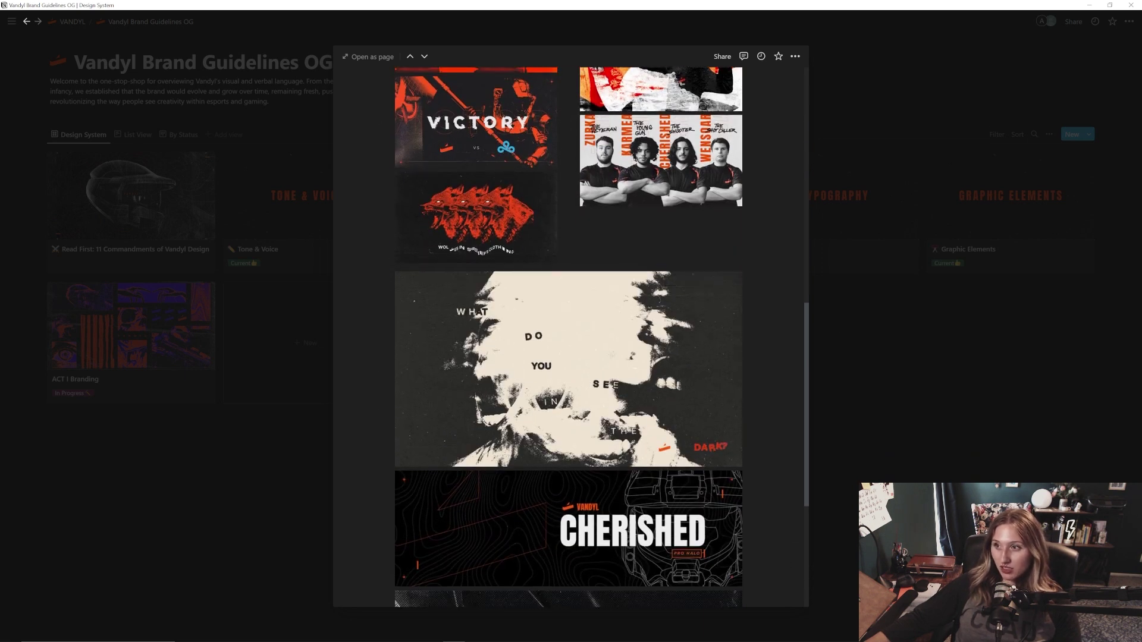
pyautogui.scroll(-2, 571, 357)
pyautogui.scroll(-2, 571, 357)
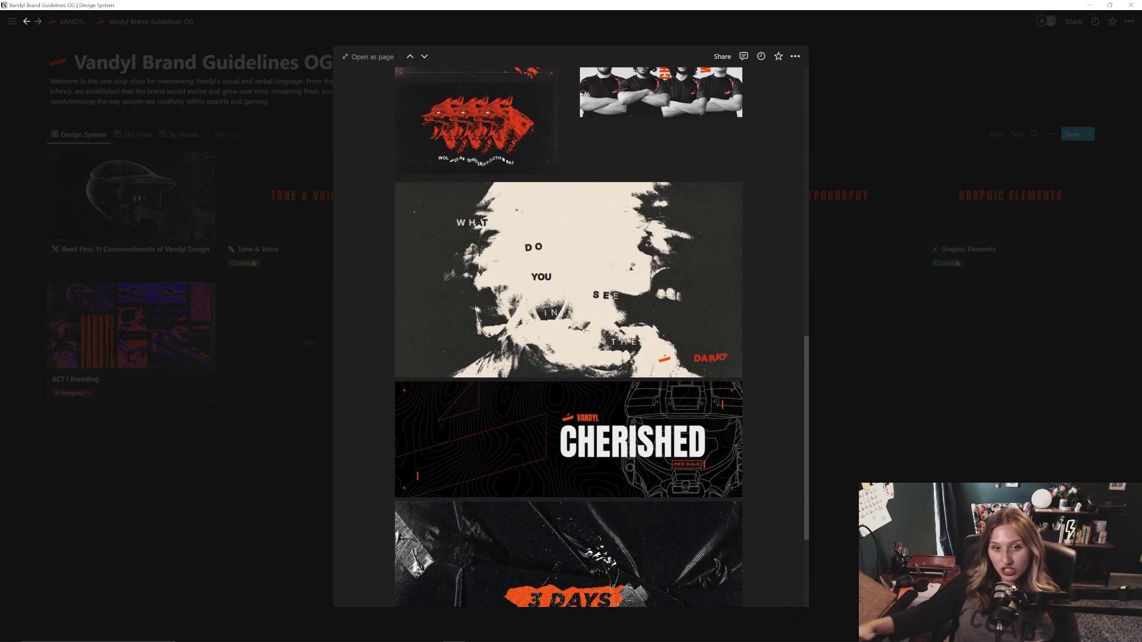
pyautogui.scroll(-2, 571, 357)
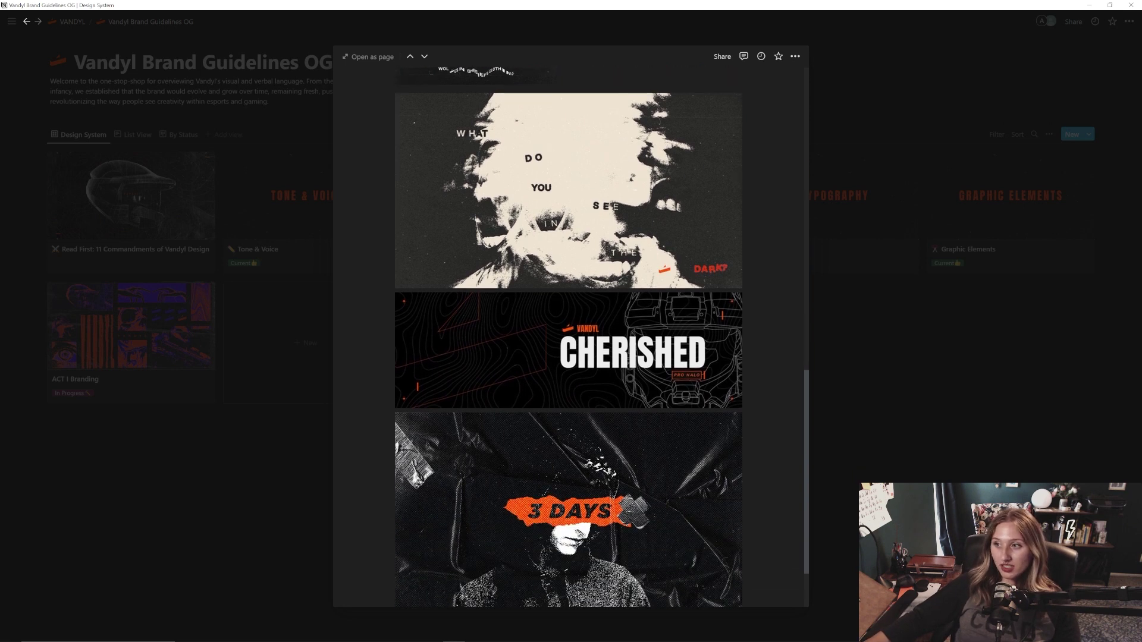
pyautogui.scroll(-2, 571, 358)
pyautogui.scroll(-1, 571, 357)
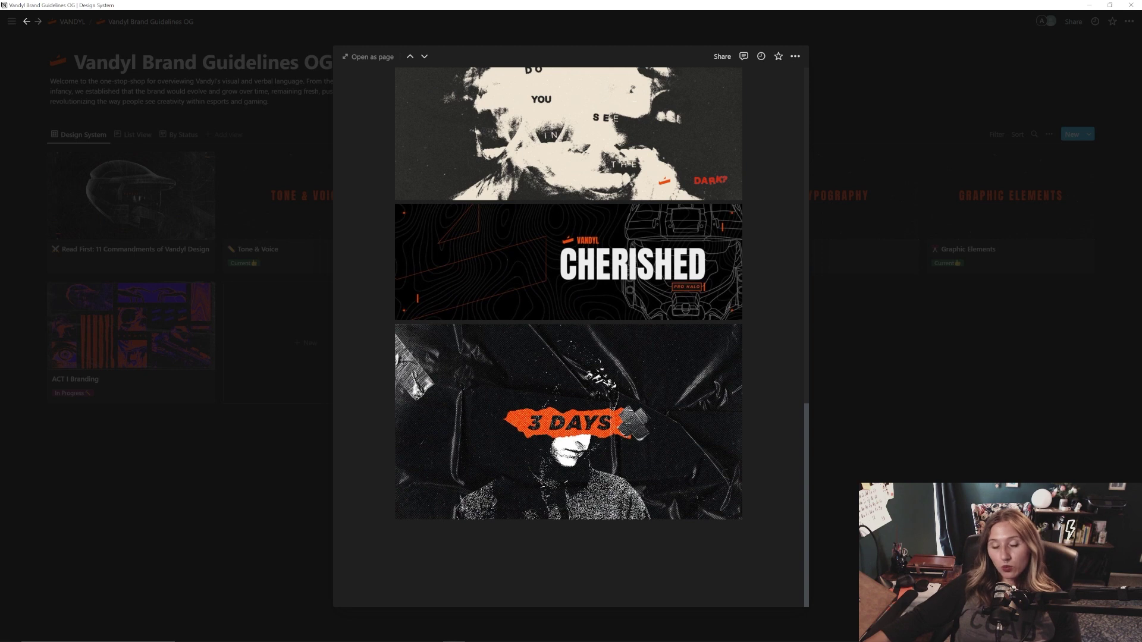
pyautogui.scroll(2, 571, 358)
pyautogui.scroll(2, 572, 357)
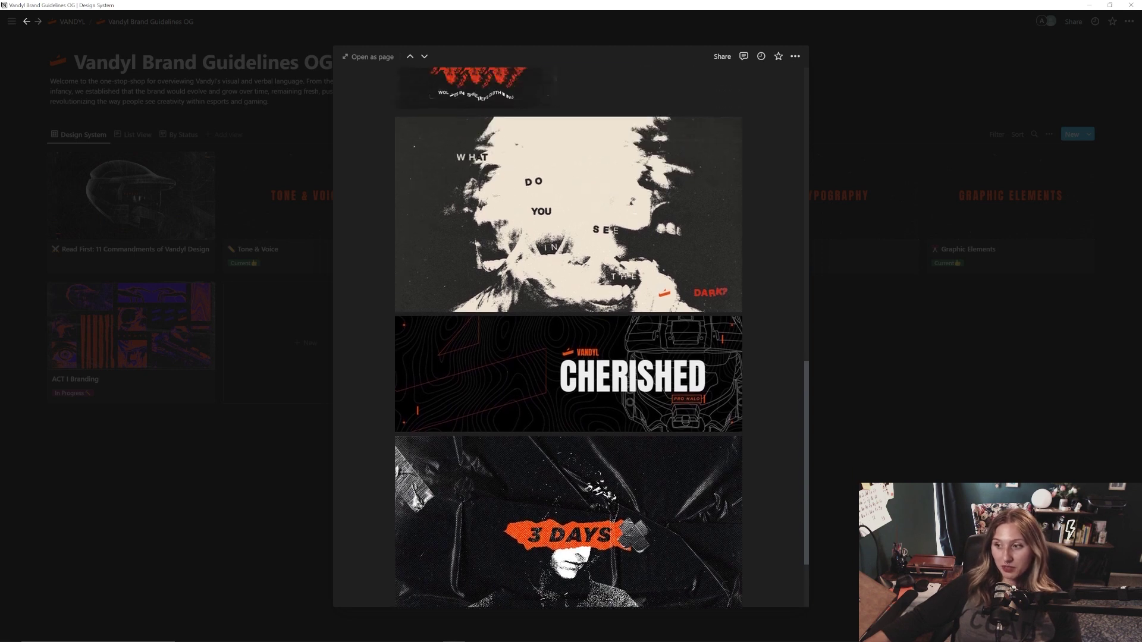
pyautogui.scroll(2, 571, 357)
pyautogui.scroll(4, 571, 357)
pyautogui.scroll(2, 572, 357)
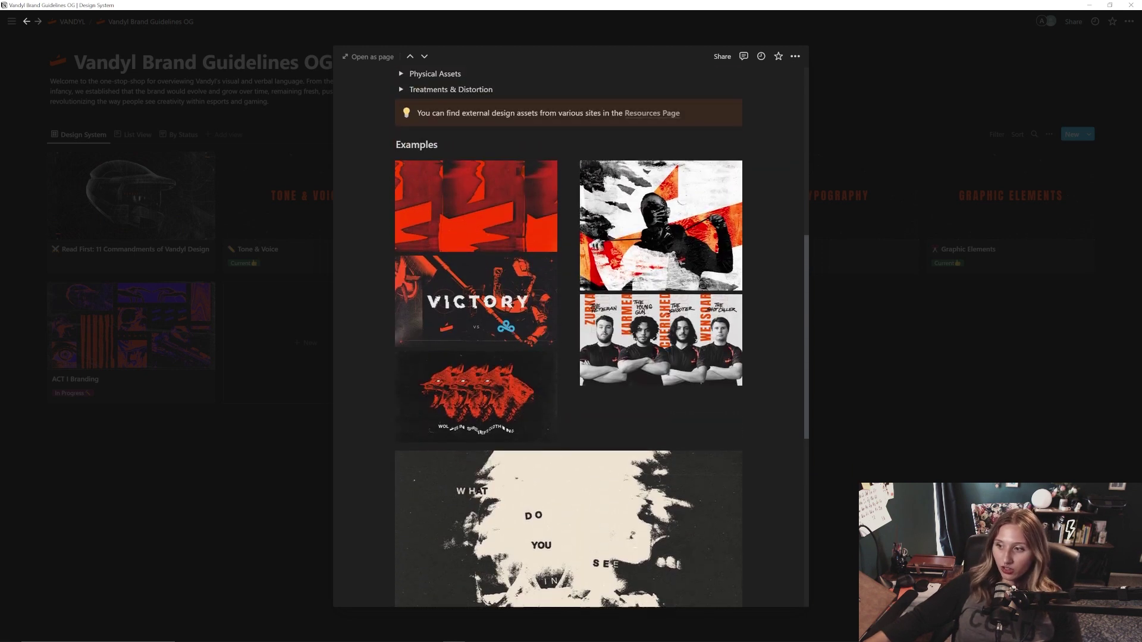
pyautogui.scroll(2, 506, 327)
# - Close the page preview to show the Vandyl Brand Guidelines OG section-card gallery
pyautogui.press('Escape')
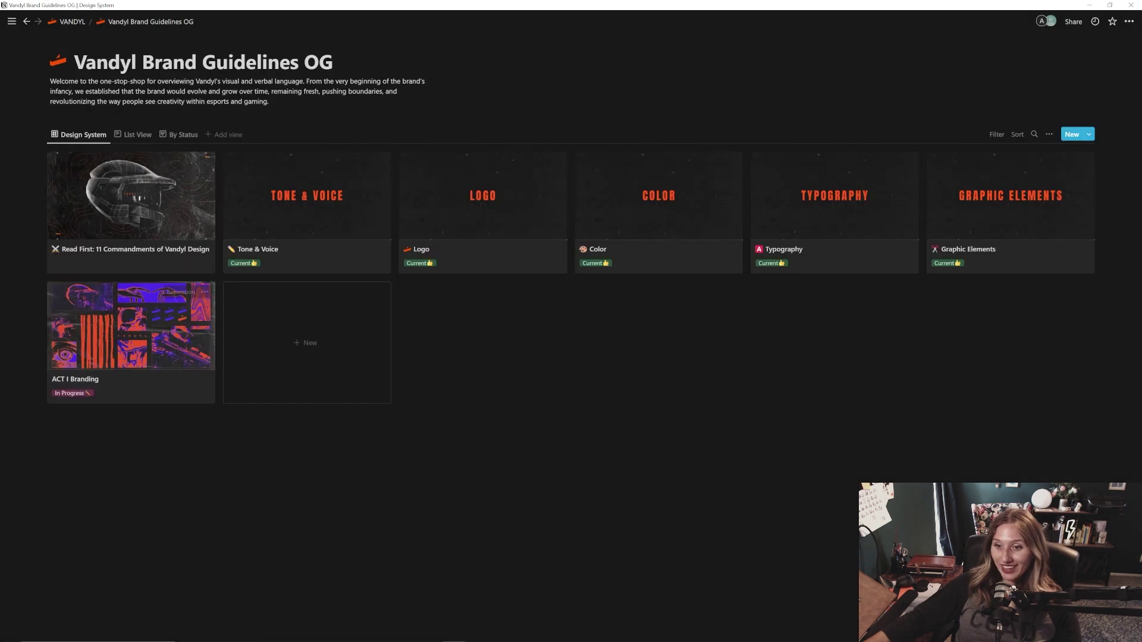